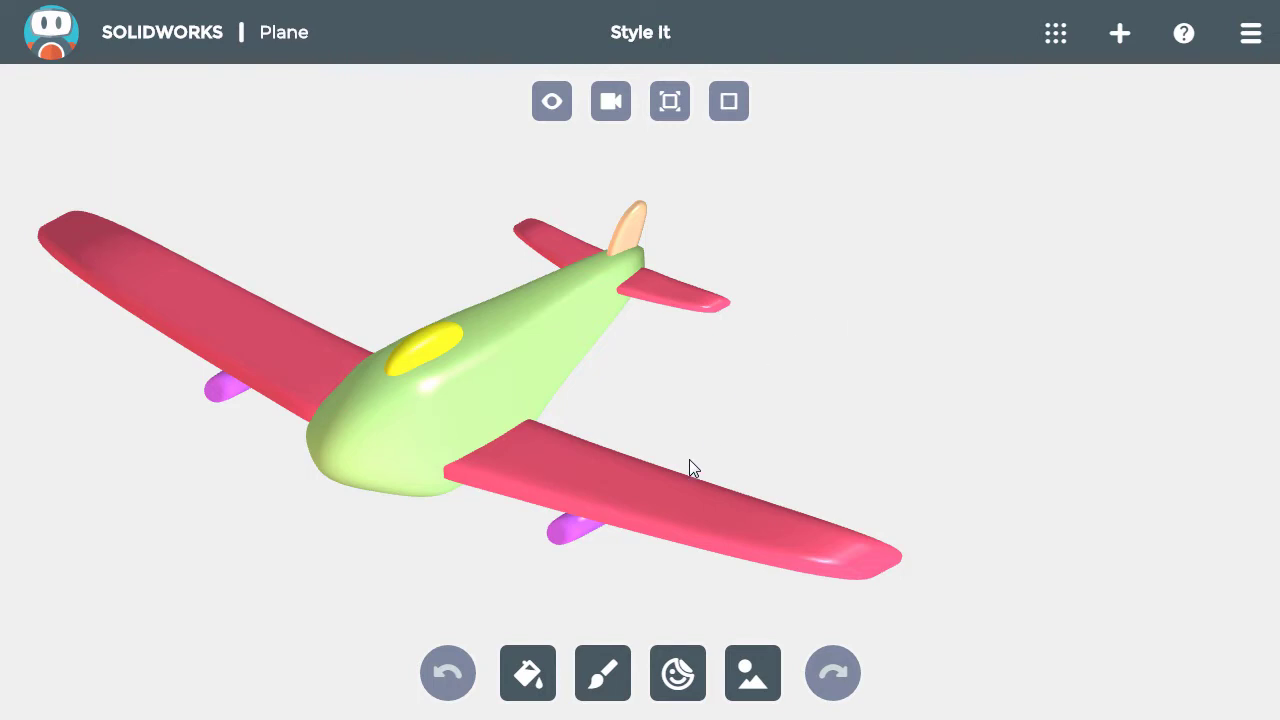
# Step: Fill the fuselage, main wings, horizontal stabilizers and tail fin with the bright blue body color
pyautogui.click(536, 674)
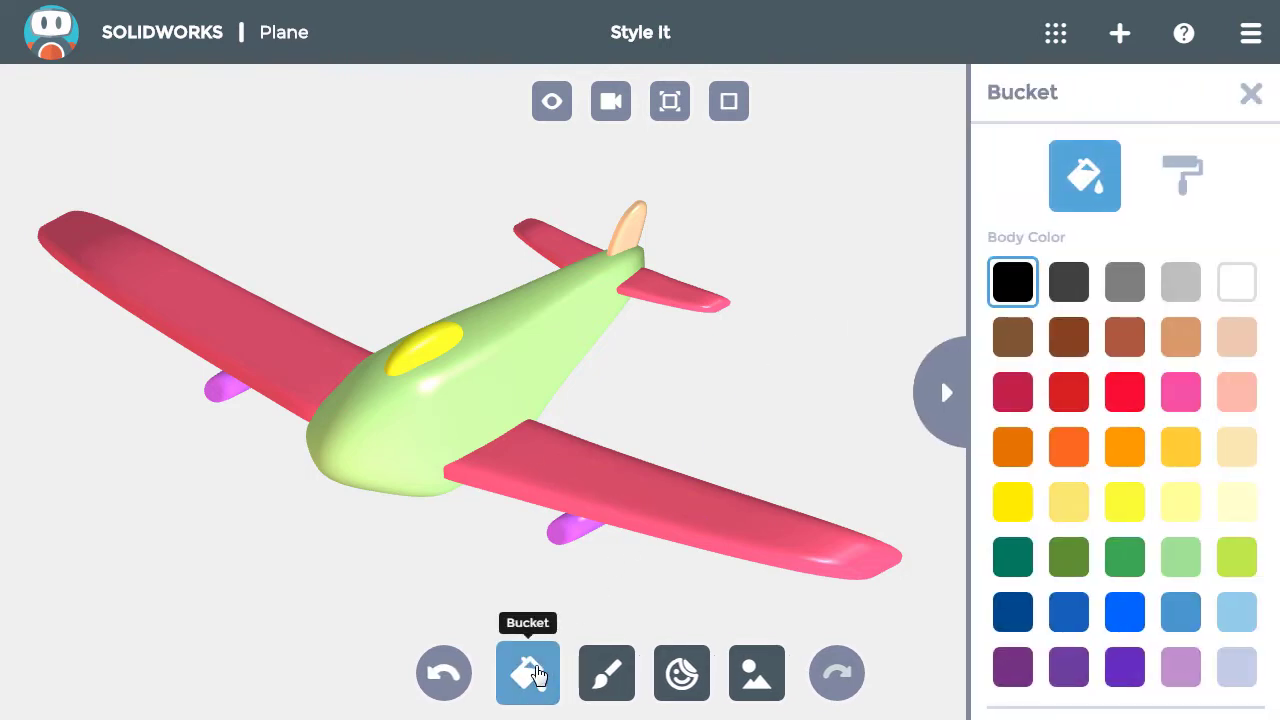
pyautogui.click(1128, 614)
pyautogui.click(513, 375)
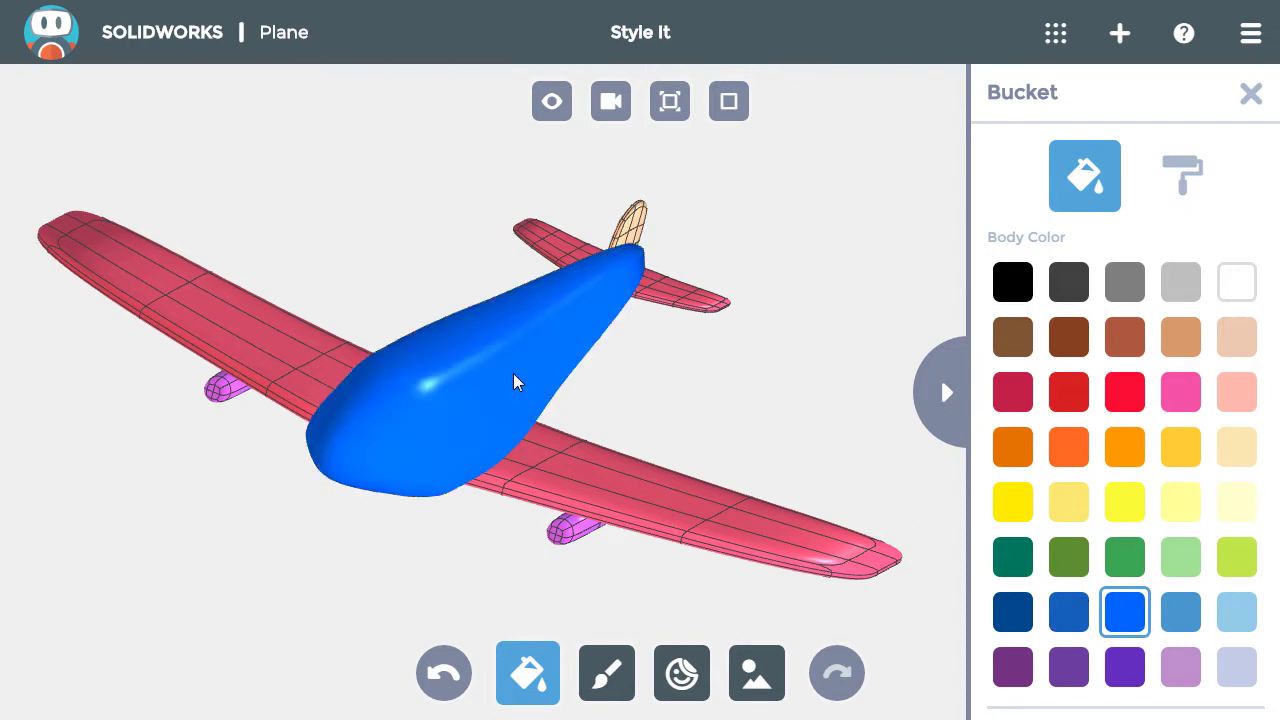
pyautogui.click(588, 464)
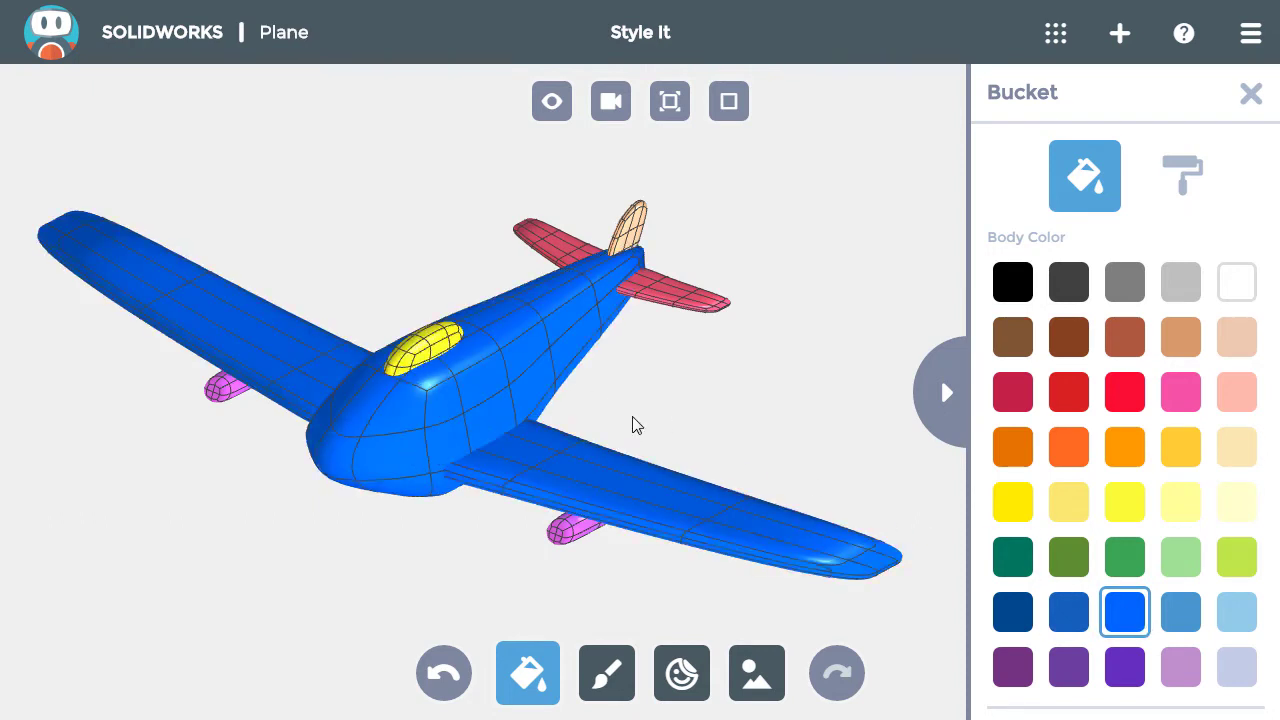
pyautogui.click(665, 305)
pyautogui.click(638, 234)
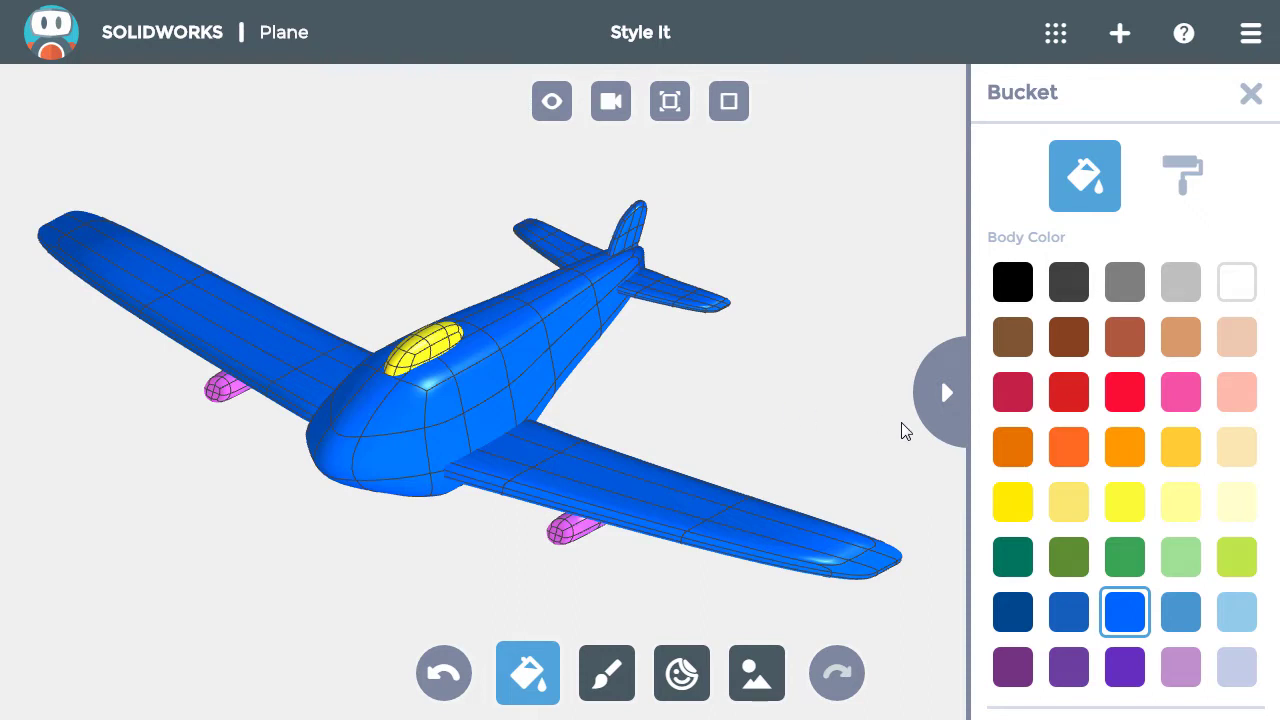
# Step: Fill the cockpit canopy with light blue and both pods under the wings with medium gray
pyautogui.click(1227, 622)
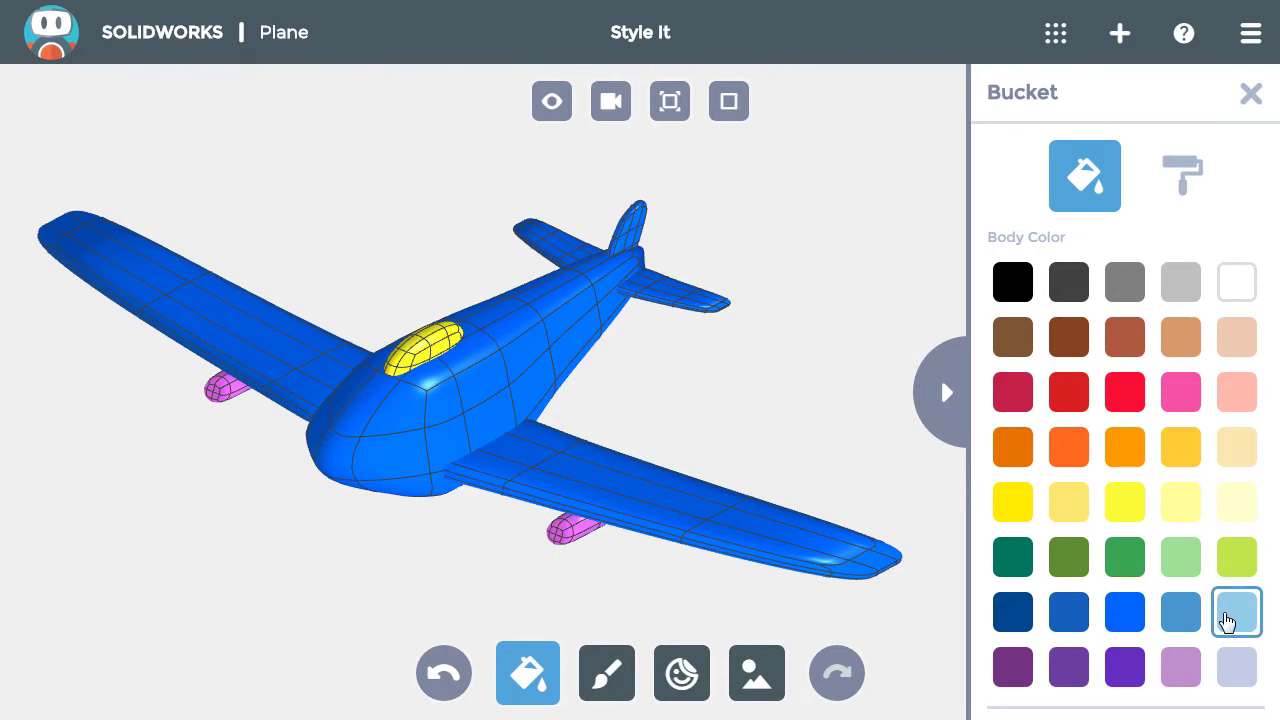
pyautogui.click(437, 346)
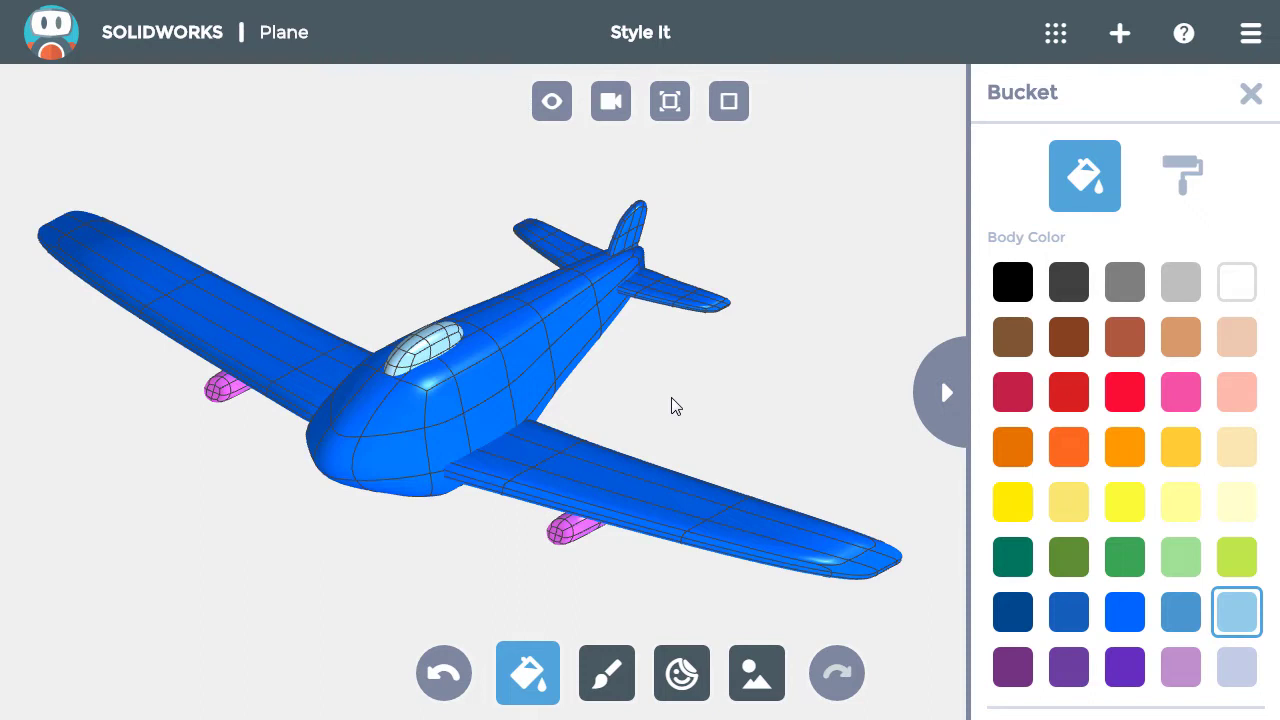
pyautogui.click(1122, 292)
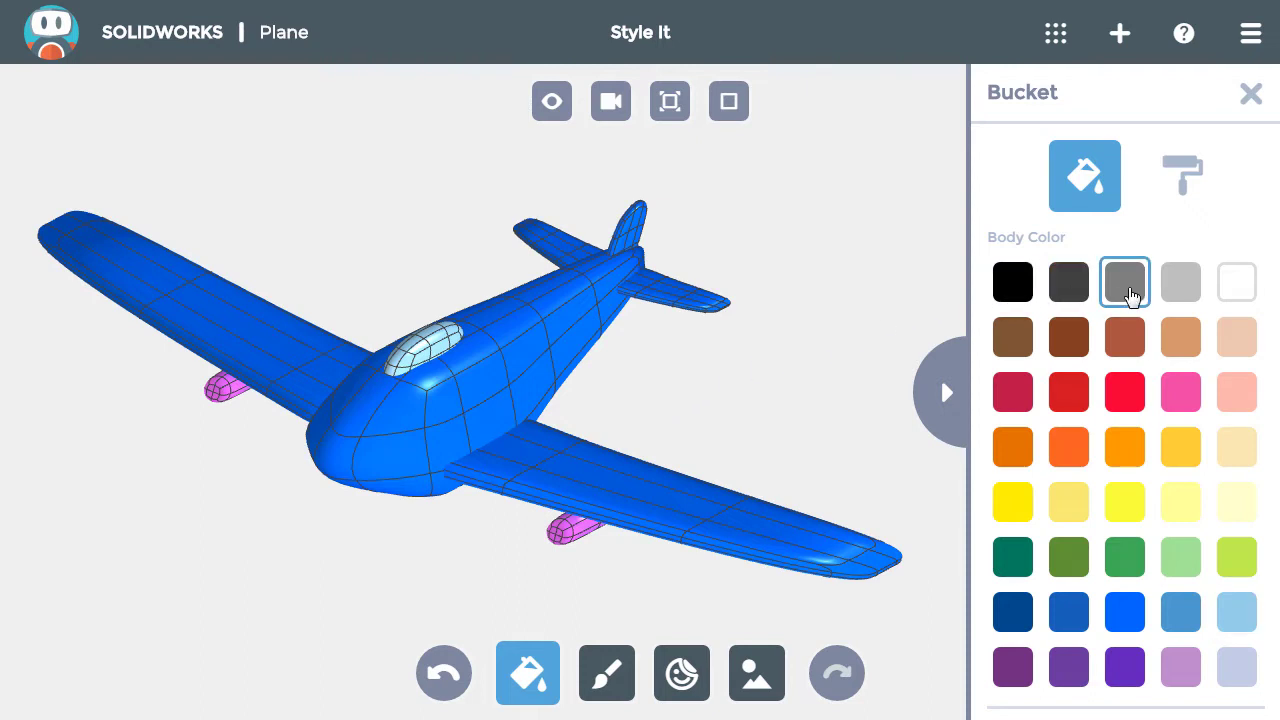
pyautogui.click(566, 529)
pyautogui.click(222, 388)
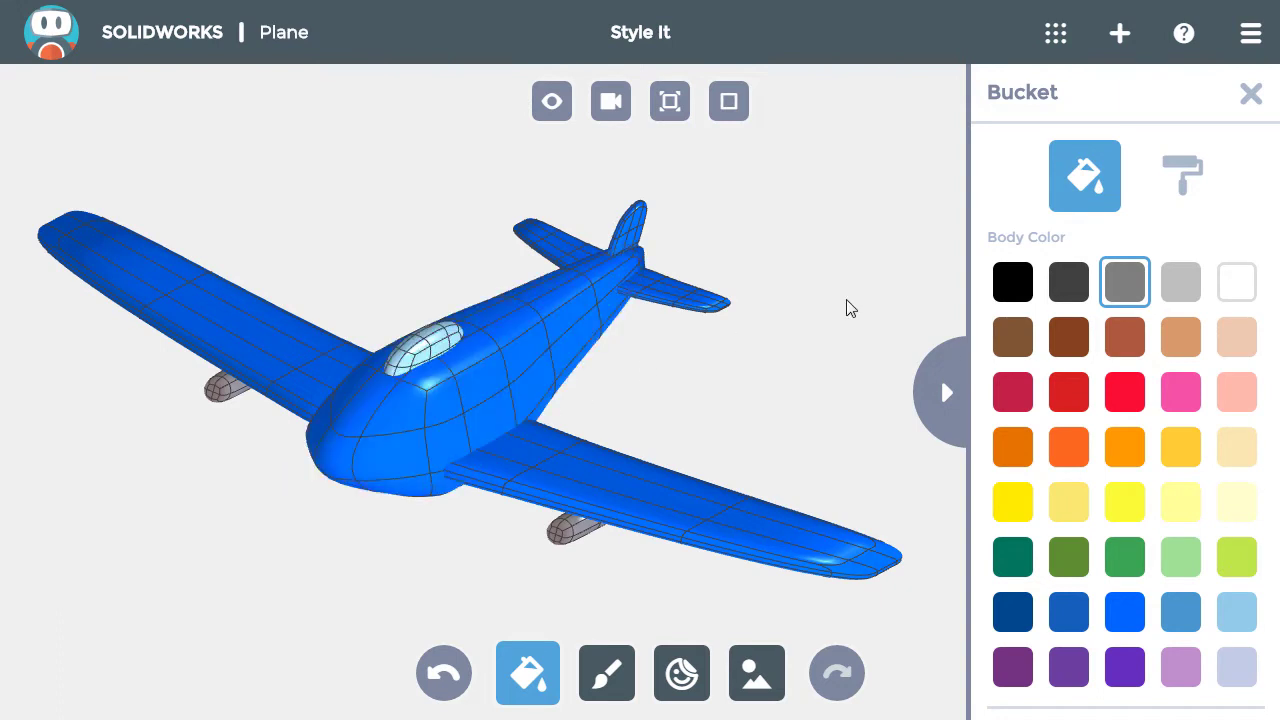
# Step: Paint the patches along the leading edges of both main wings bright red using the patch color mode
pyautogui.click(1179, 188)
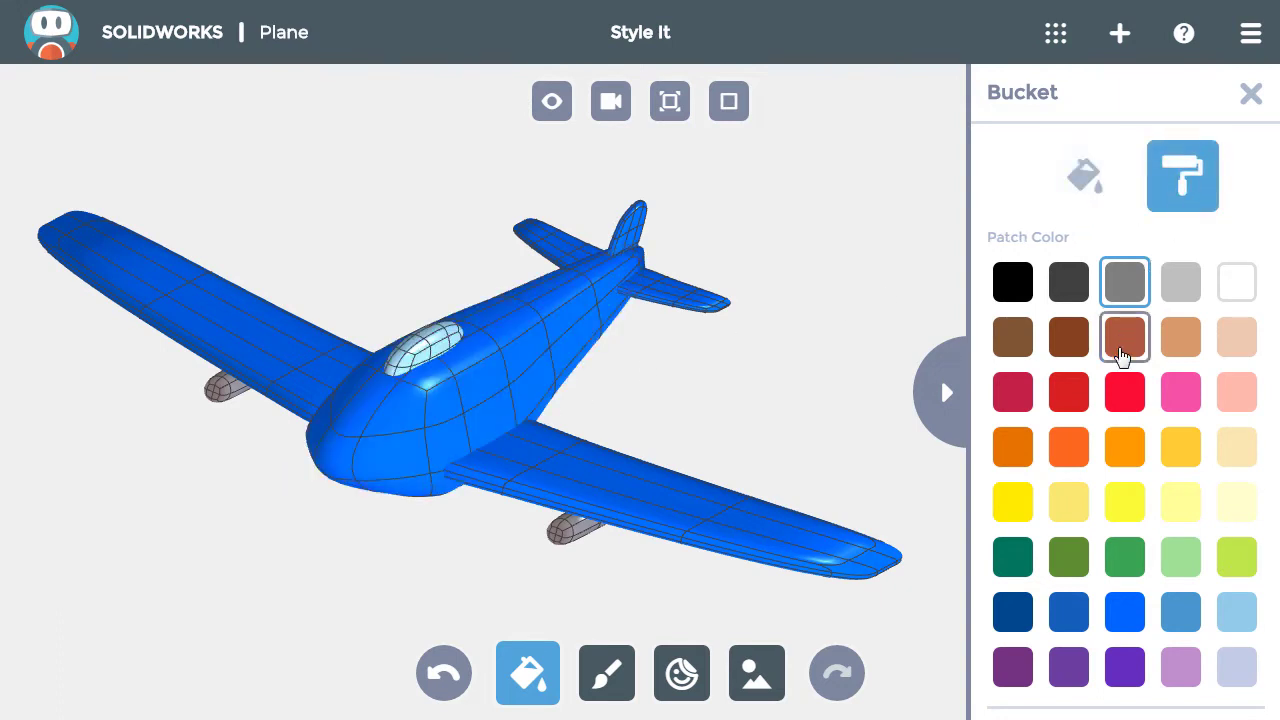
pyautogui.click(1125, 405)
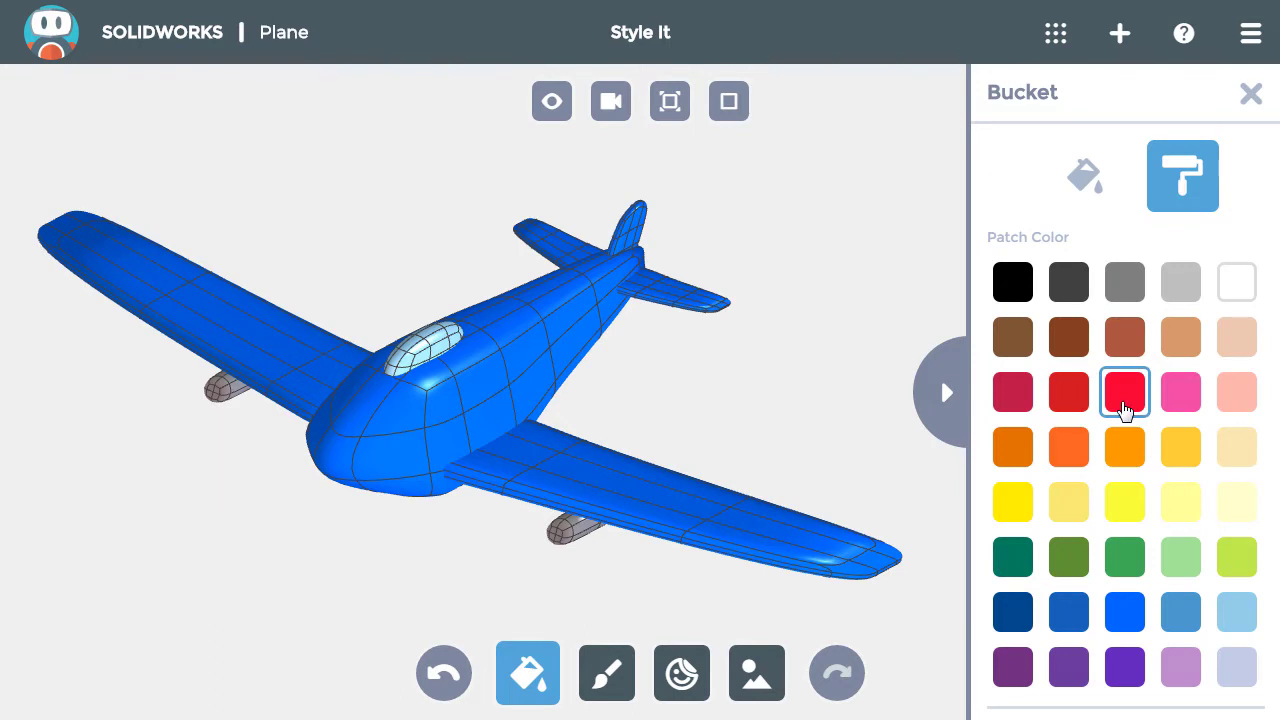
pyautogui.click(766, 563)
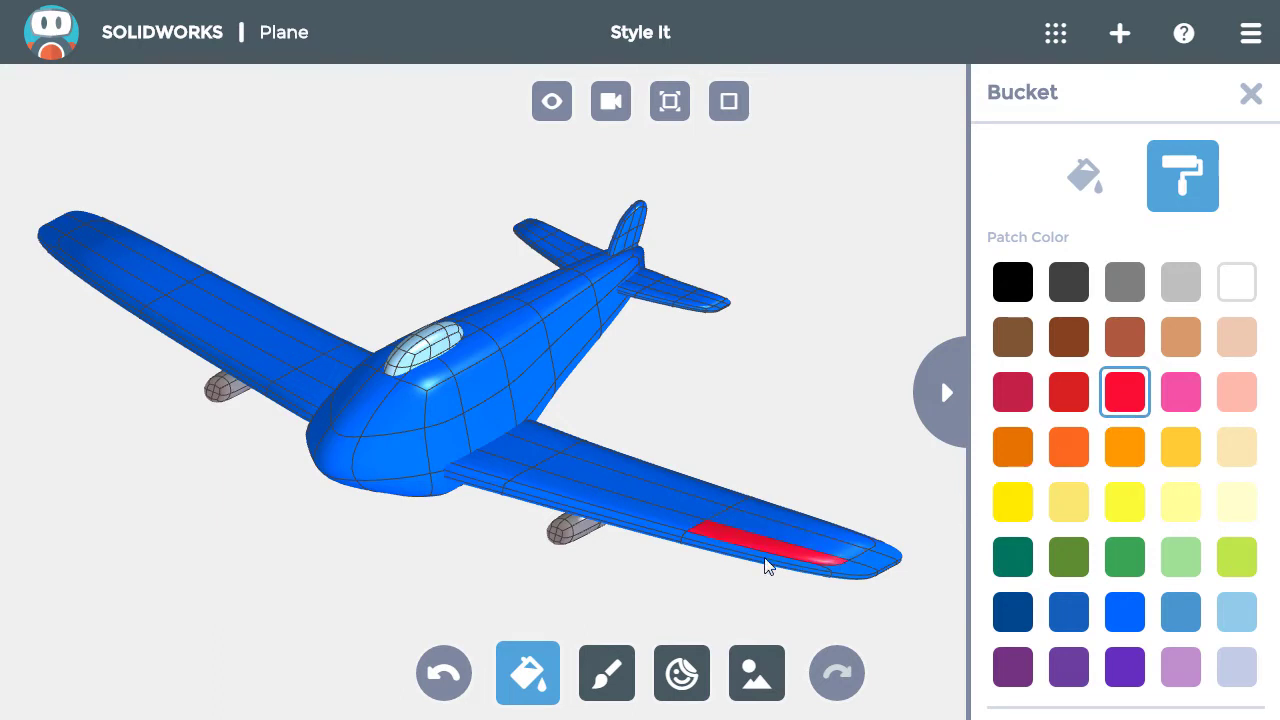
pyautogui.click(705, 549)
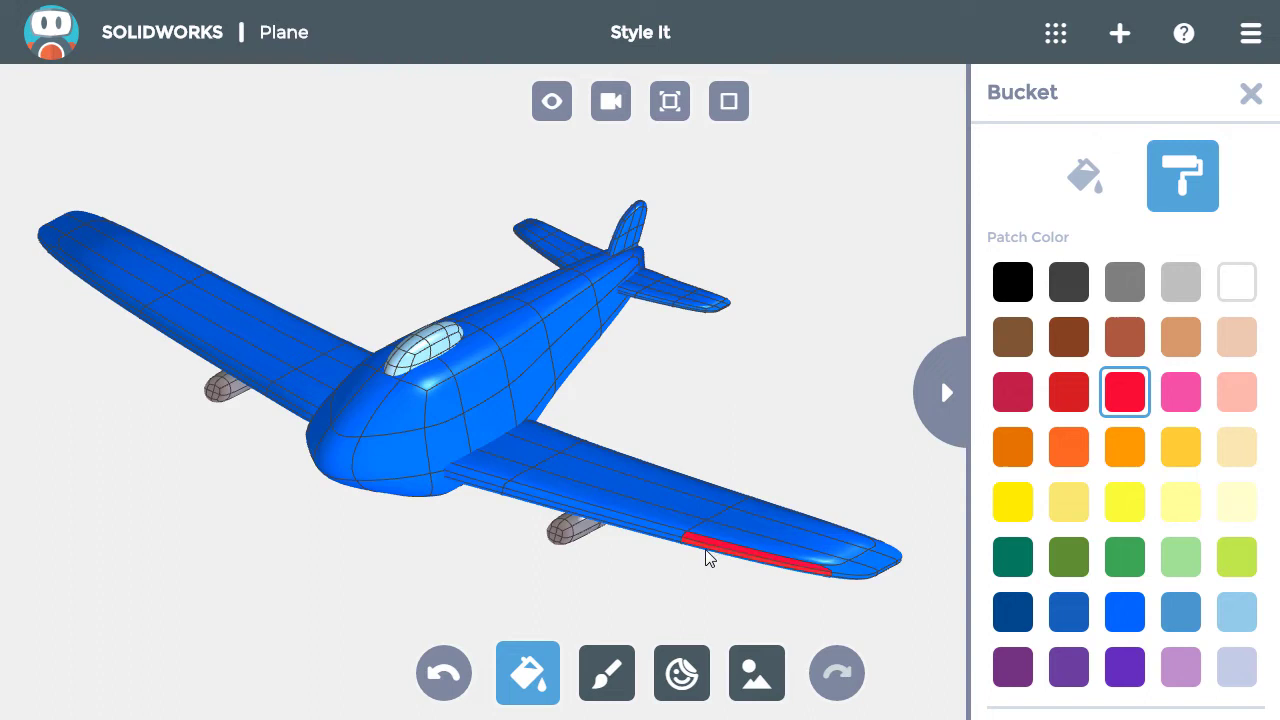
pyautogui.click(660, 543)
pyautogui.click(660, 543)
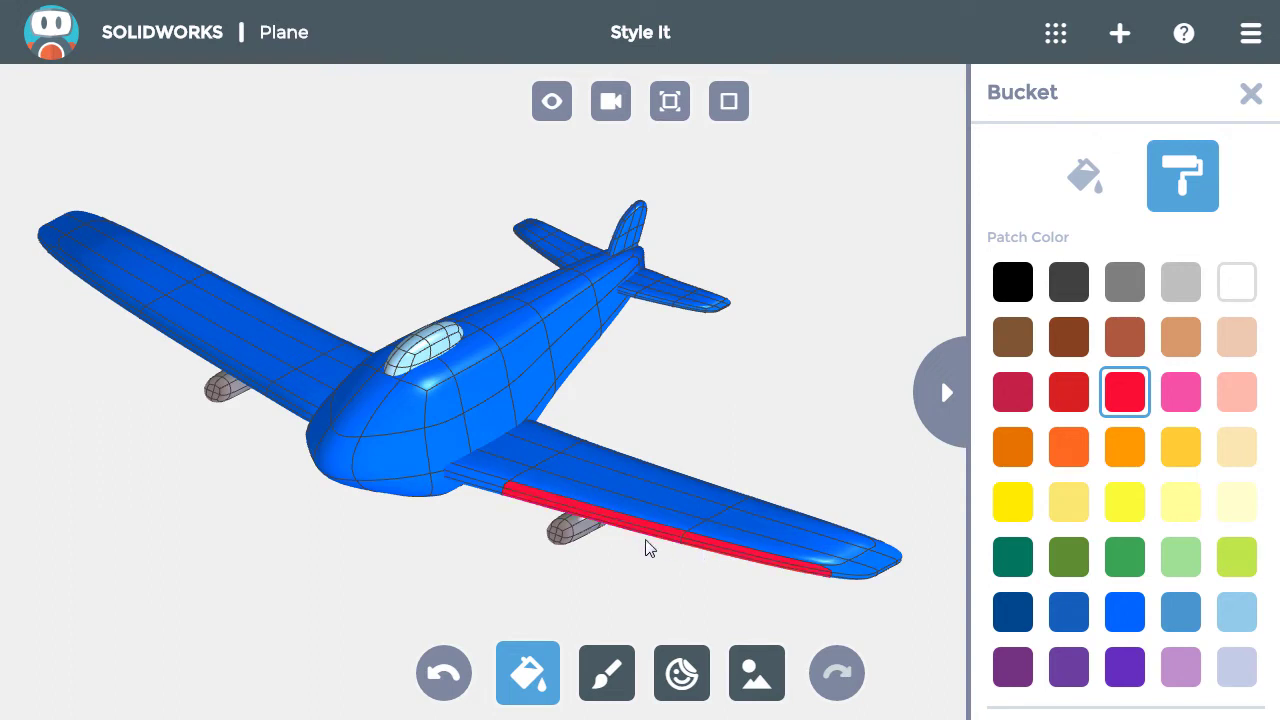
pyautogui.click(497, 499)
pyautogui.click(500, 500)
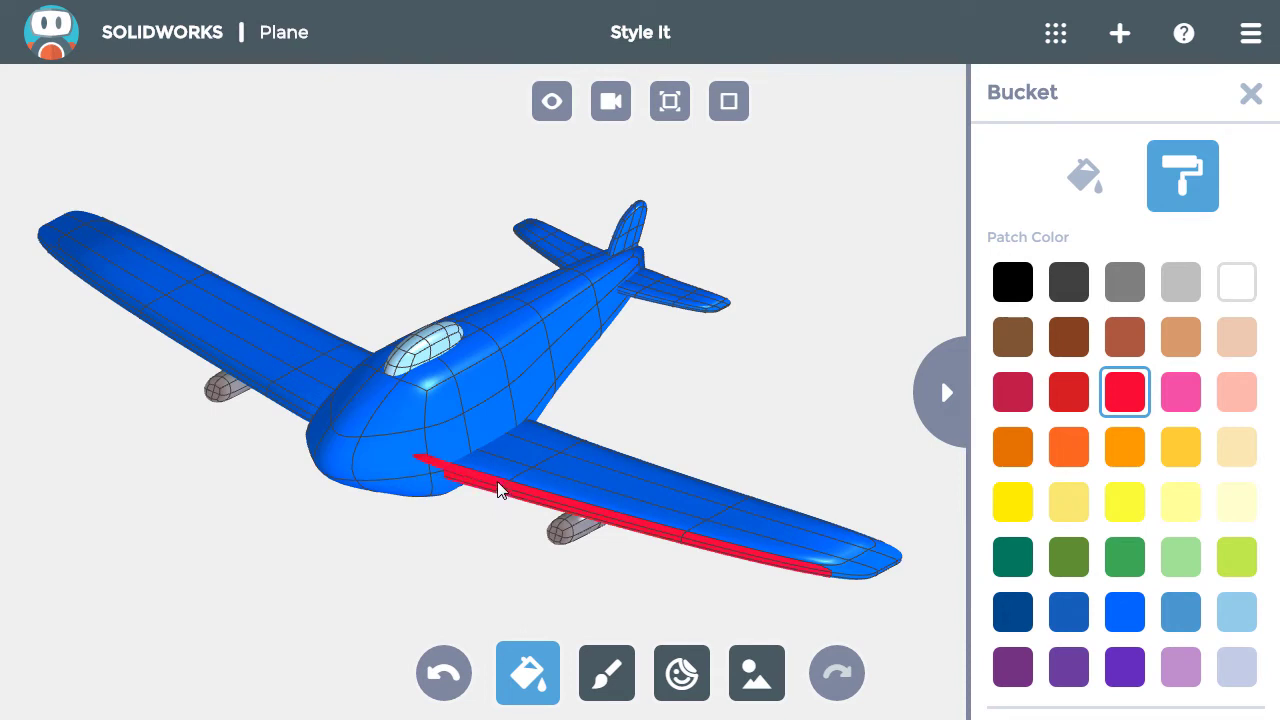
pyautogui.click(283, 405)
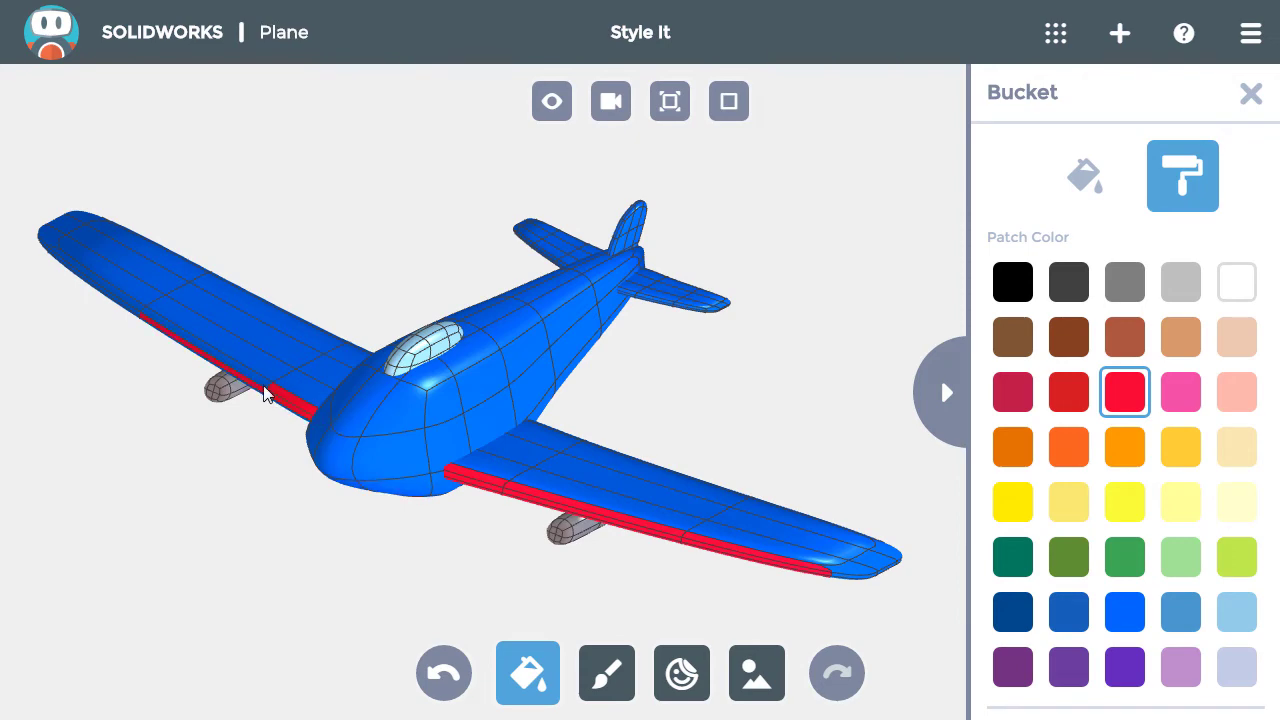
pyautogui.click(137, 313)
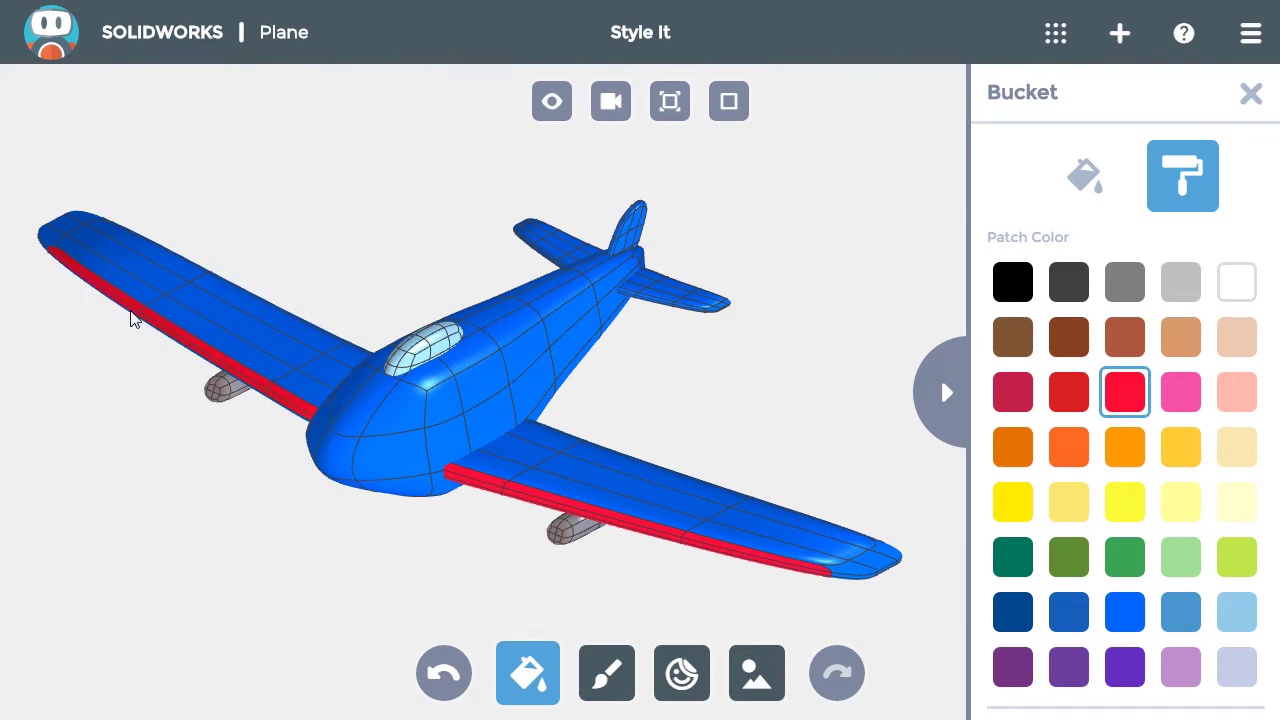
pyautogui.moveTo(157, 377); pyautogui.dragTo(165, 326)
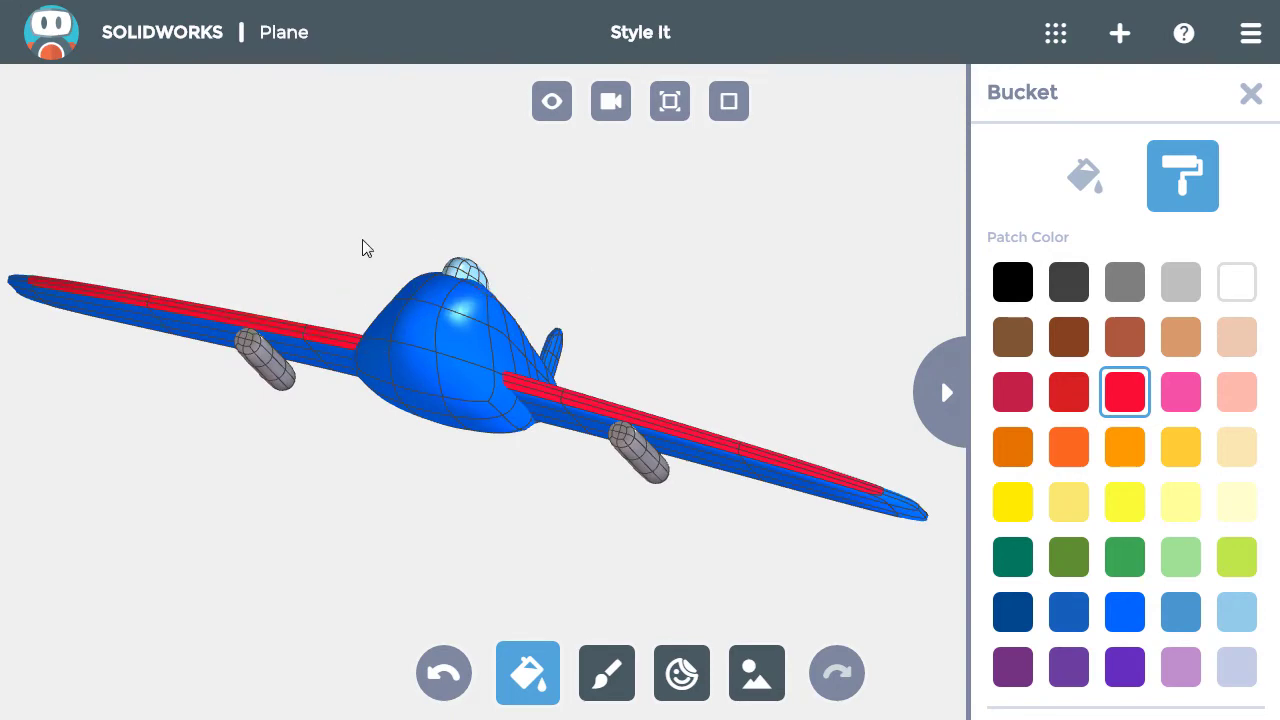
pyautogui.moveTo(363, 246)
pyautogui.mouseDown()
pyautogui.moveTo(323, 337)
pyautogui.moveTo(323, 298)
pyautogui.mouseUp()
pyautogui.click(320, 338)
# Step: Paint the leading-edge patches of both horizontal stabilizers at the tail bright red
pyautogui.click(610, 292)
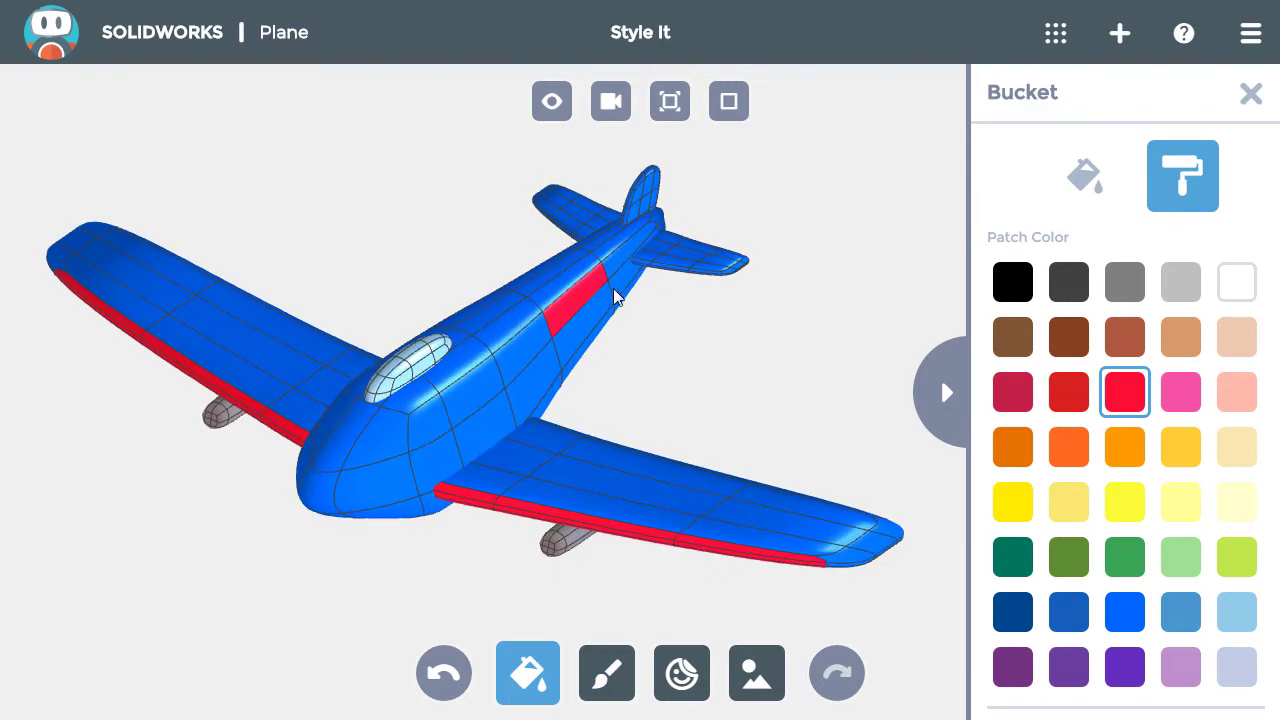
pyautogui.scroll(5, 637, 337)
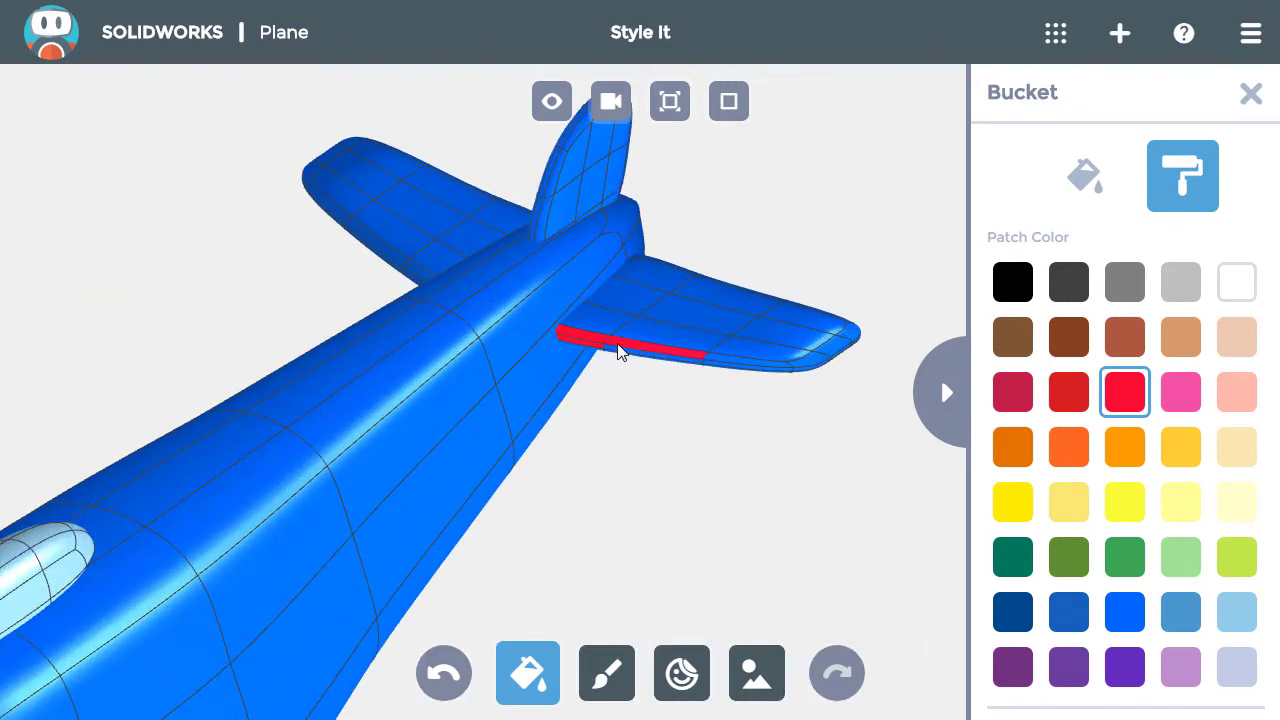
pyautogui.moveTo(625, 350)
pyautogui.mouseDown()
pyautogui.moveTo(714, 358)
pyautogui.moveTo(688, 381)
pyautogui.moveTo(695, 339)
pyautogui.mouseUp()
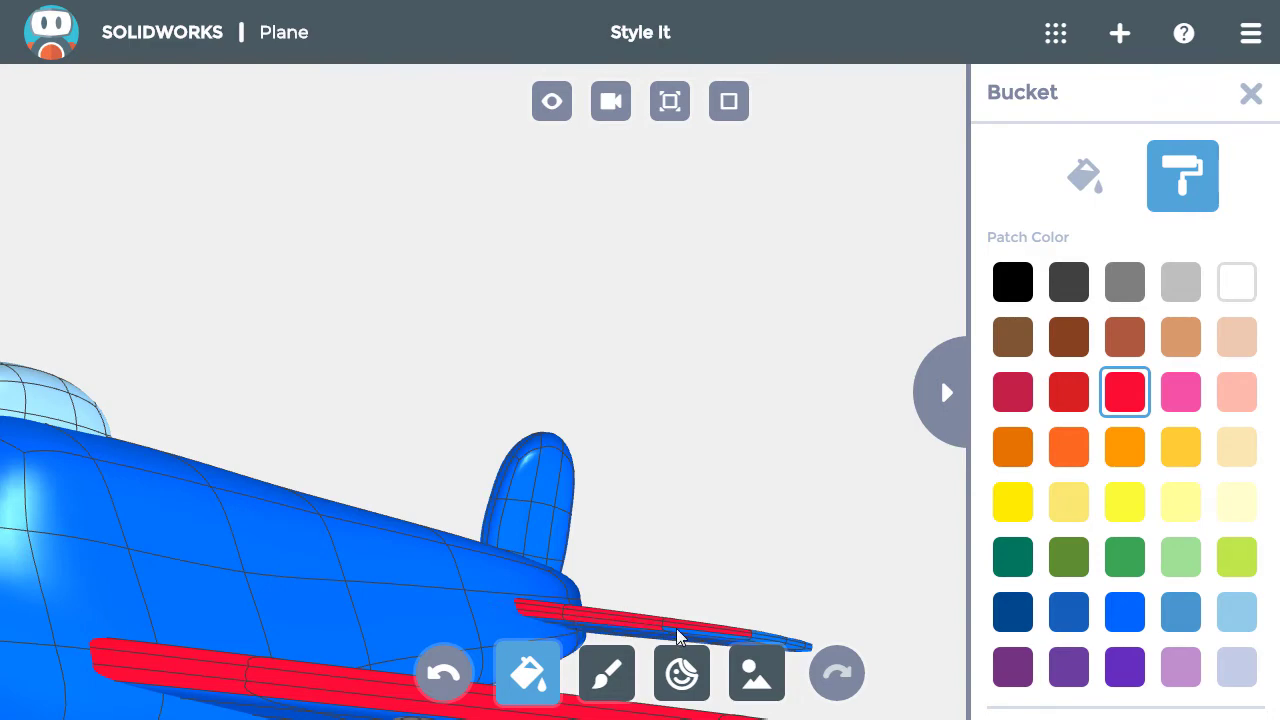
pyautogui.moveTo(322, 444); pyautogui.dragTo(294, 512)
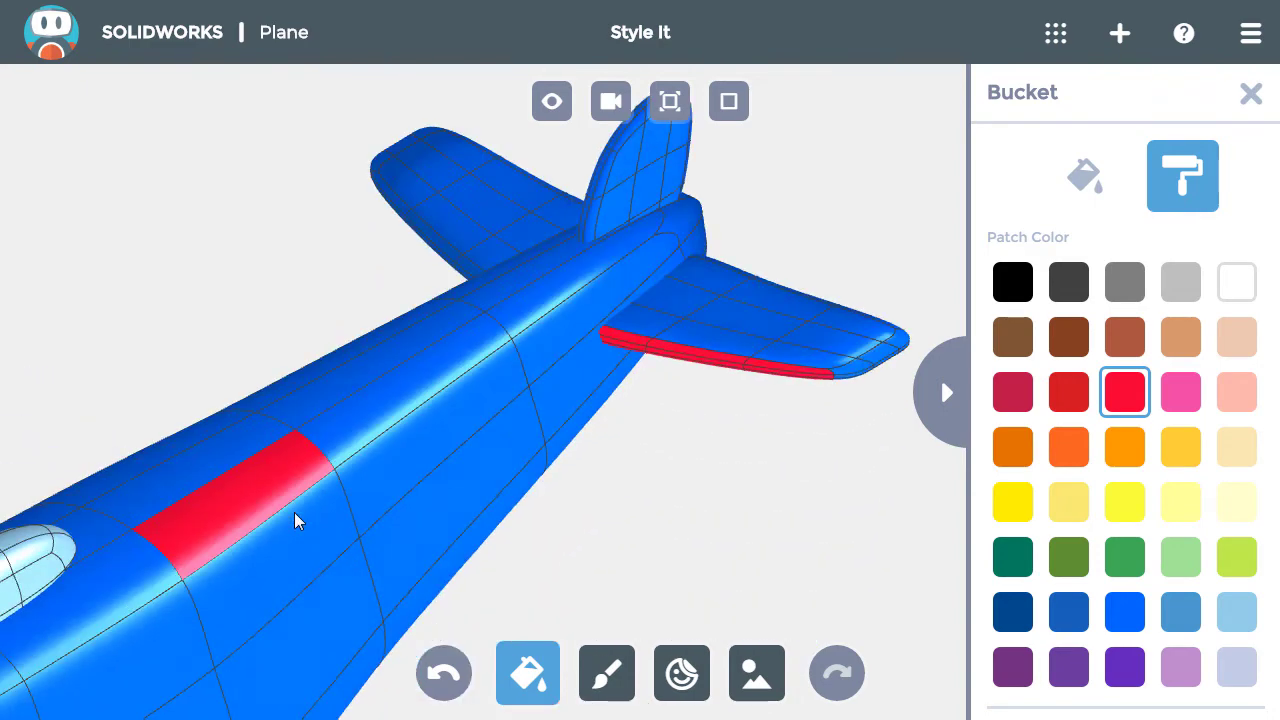
pyautogui.moveTo(294, 379); pyautogui.dragTo(336, 416)
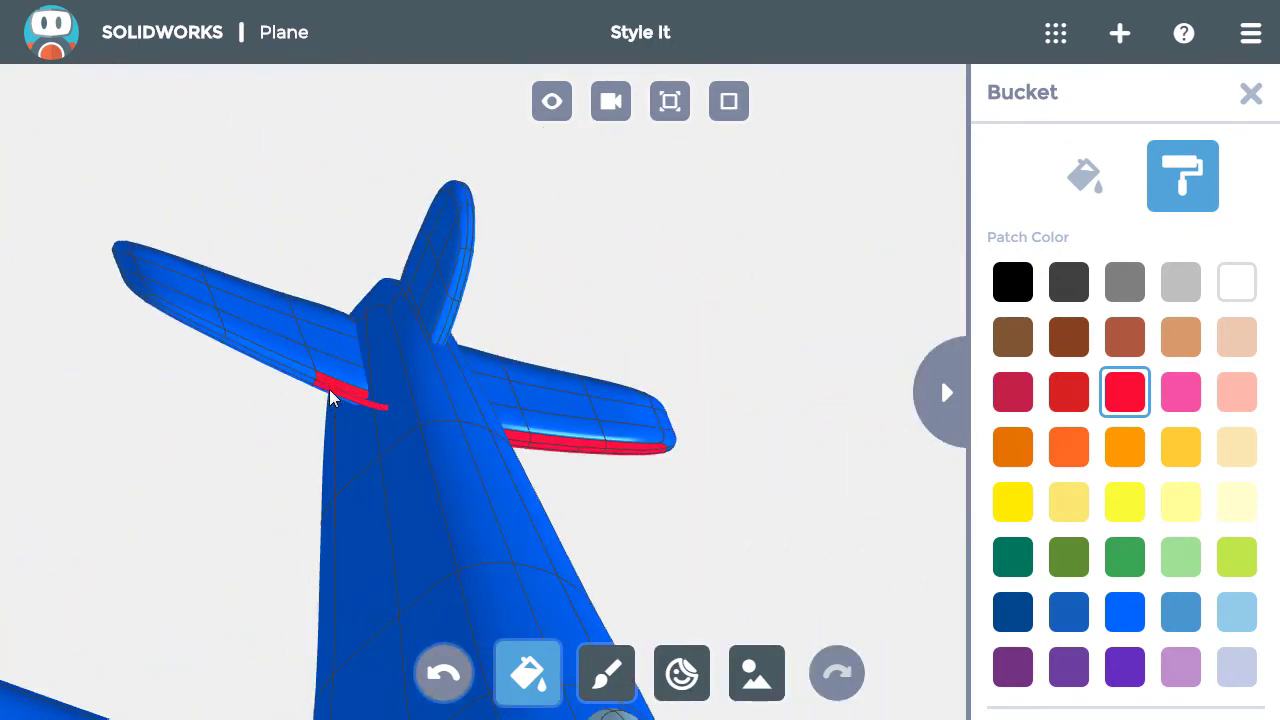
pyautogui.click(304, 371)
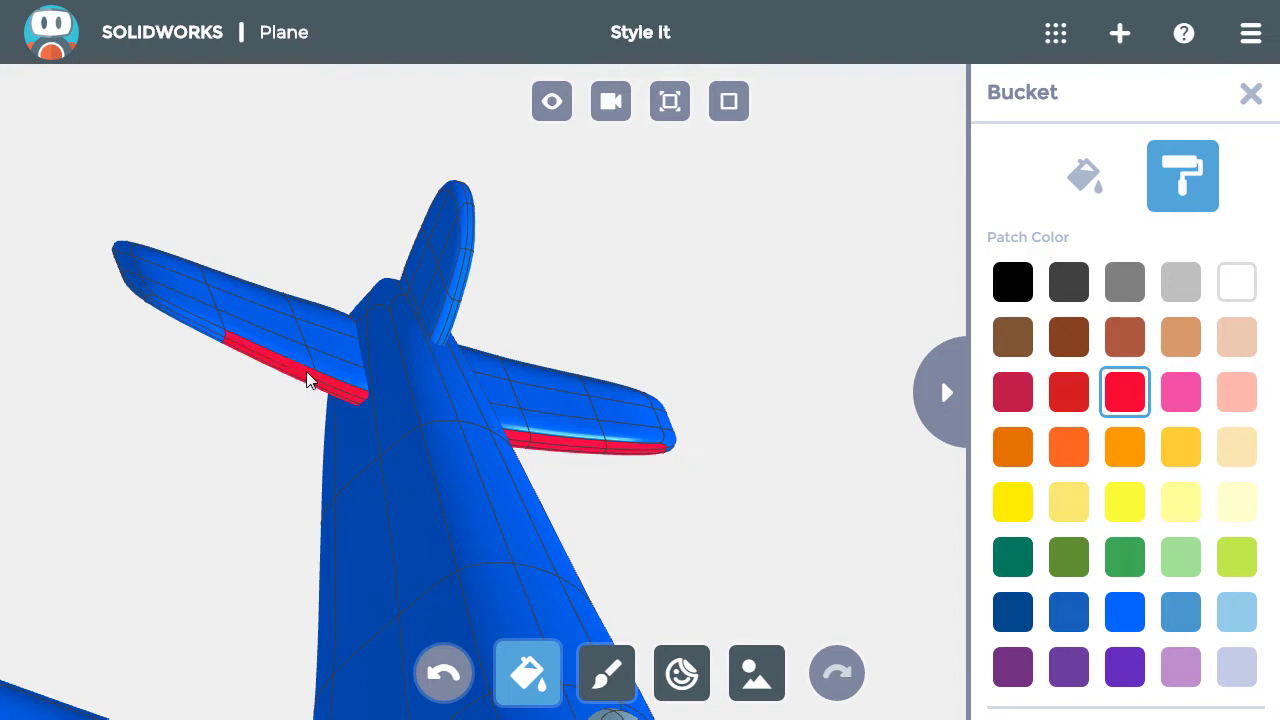
pyautogui.click(217, 332)
pyautogui.click(213, 337)
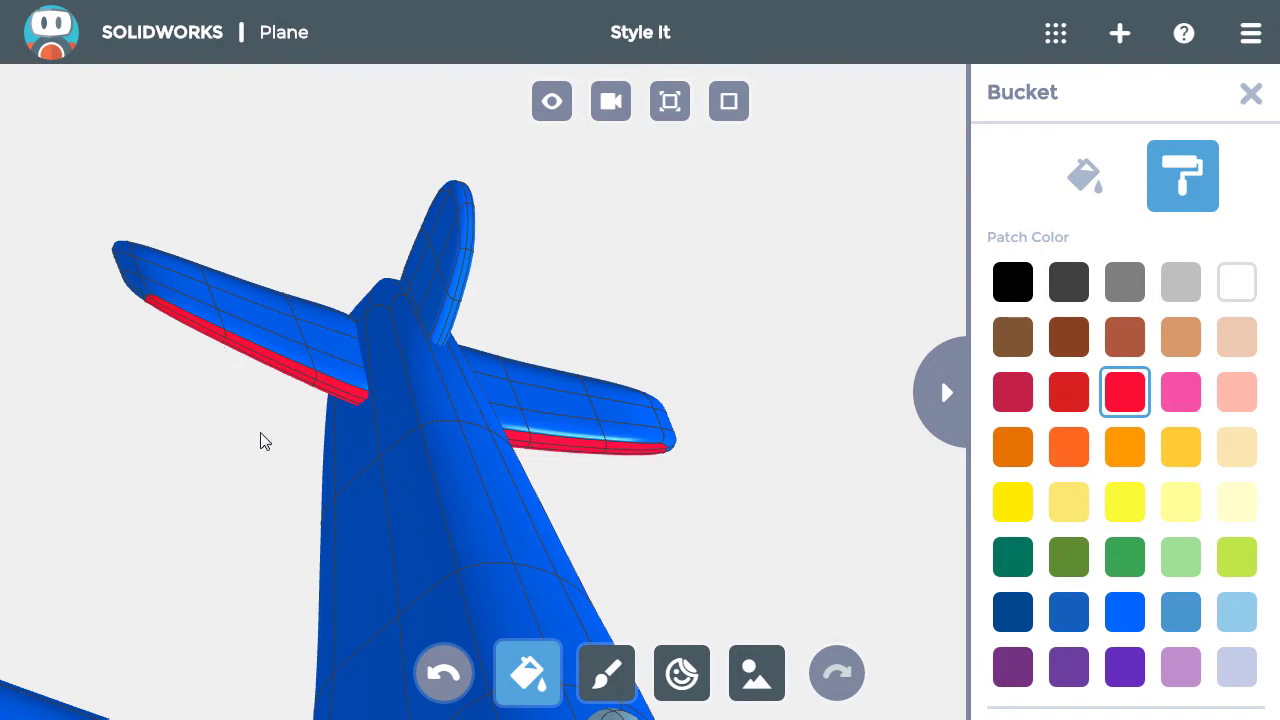
# Step: Paint the patches along the front edge of the vertical tail fin bright red
pyautogui.moveTo(260, 432)
pyautogui.mouseDown()
pyautogui.moveTo(269, 415)
pyautogui.moveTo(260, 428)
pyautogui.mouseUp()
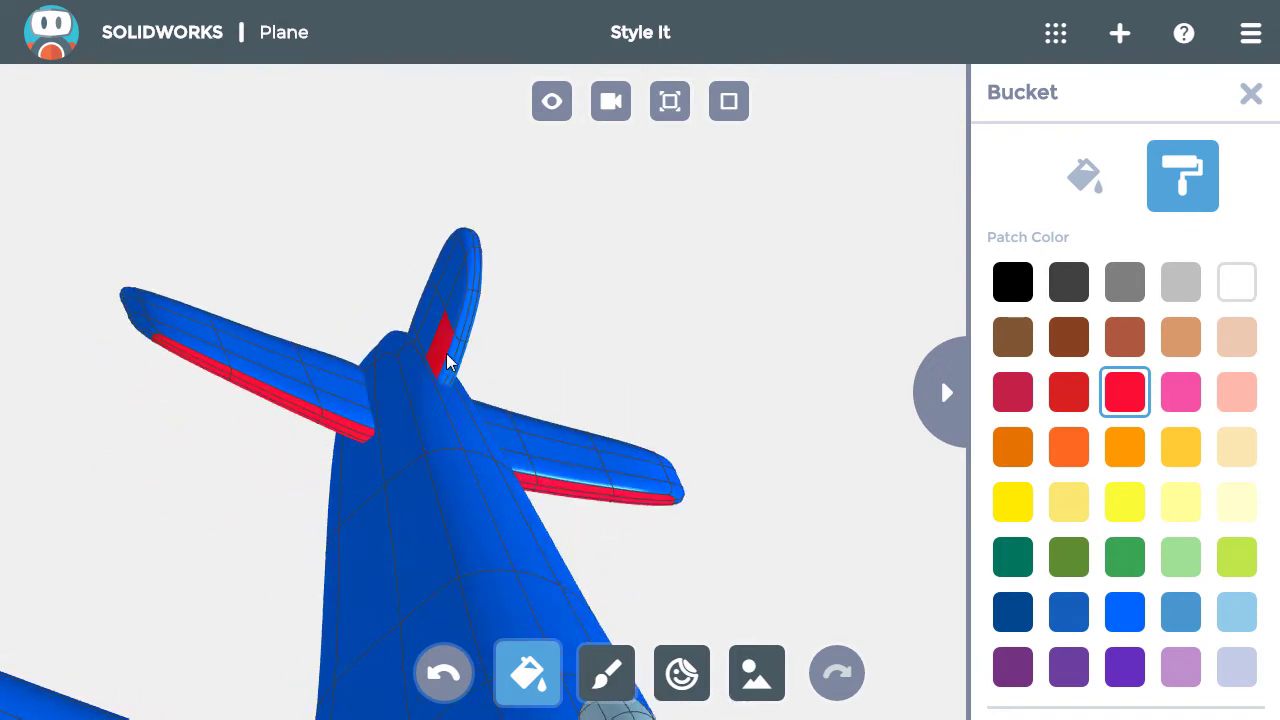
pyautogui.click(457, 360)
pyautogui.moveTo(567, 331); pyautogui.dragTo(420, 478)
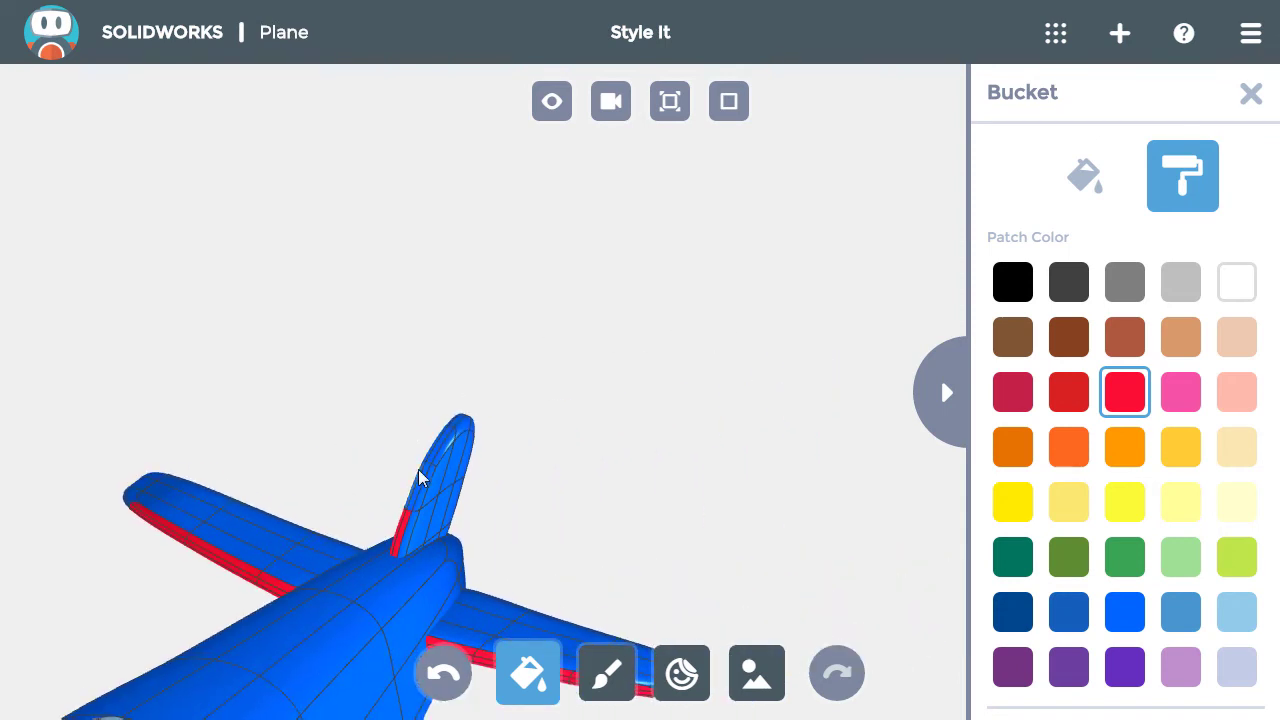
pyautogui.click(421, 482)
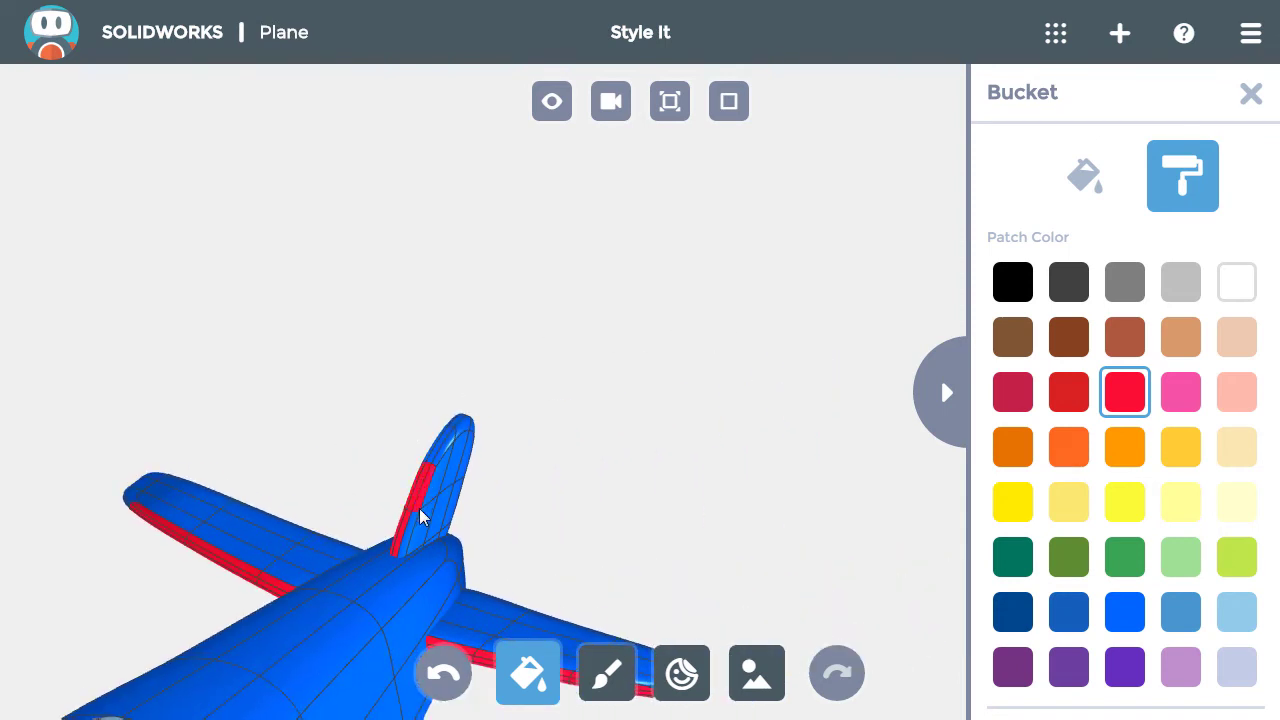
pyautogui.click(439, 455)
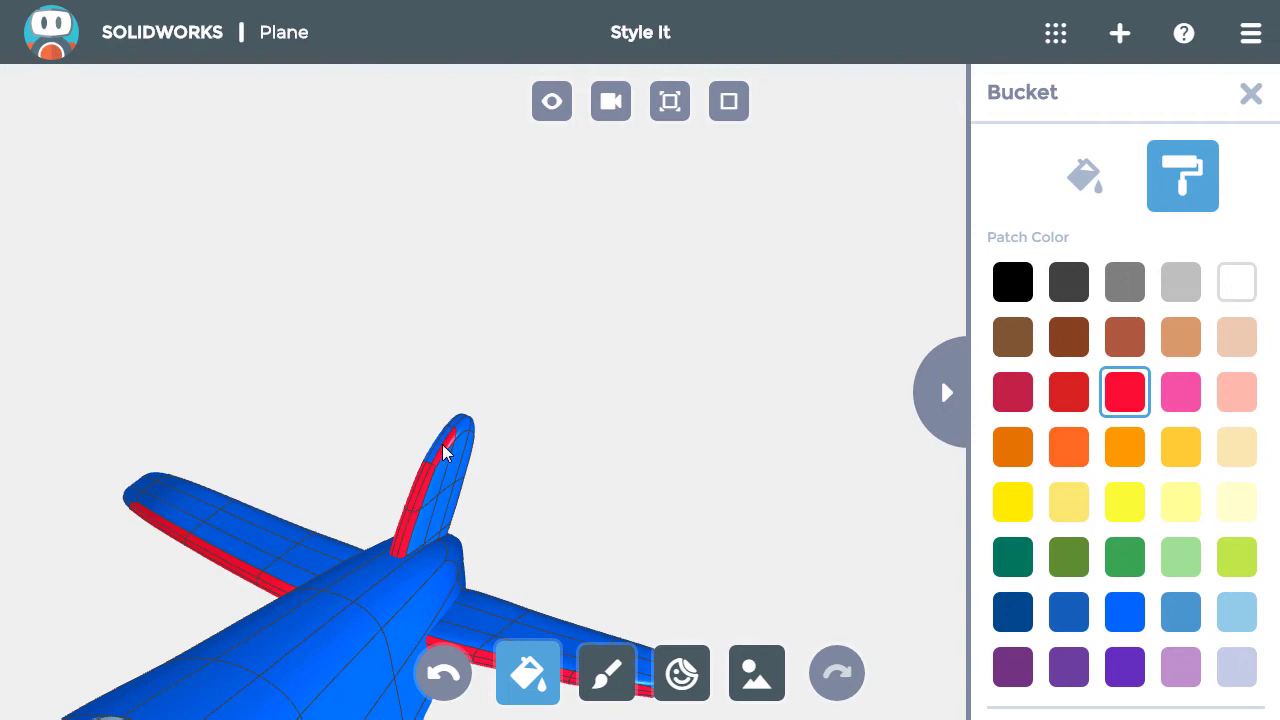
pyautogui.moveTo(564, 434); pyautogui.dragTo(509, 466)
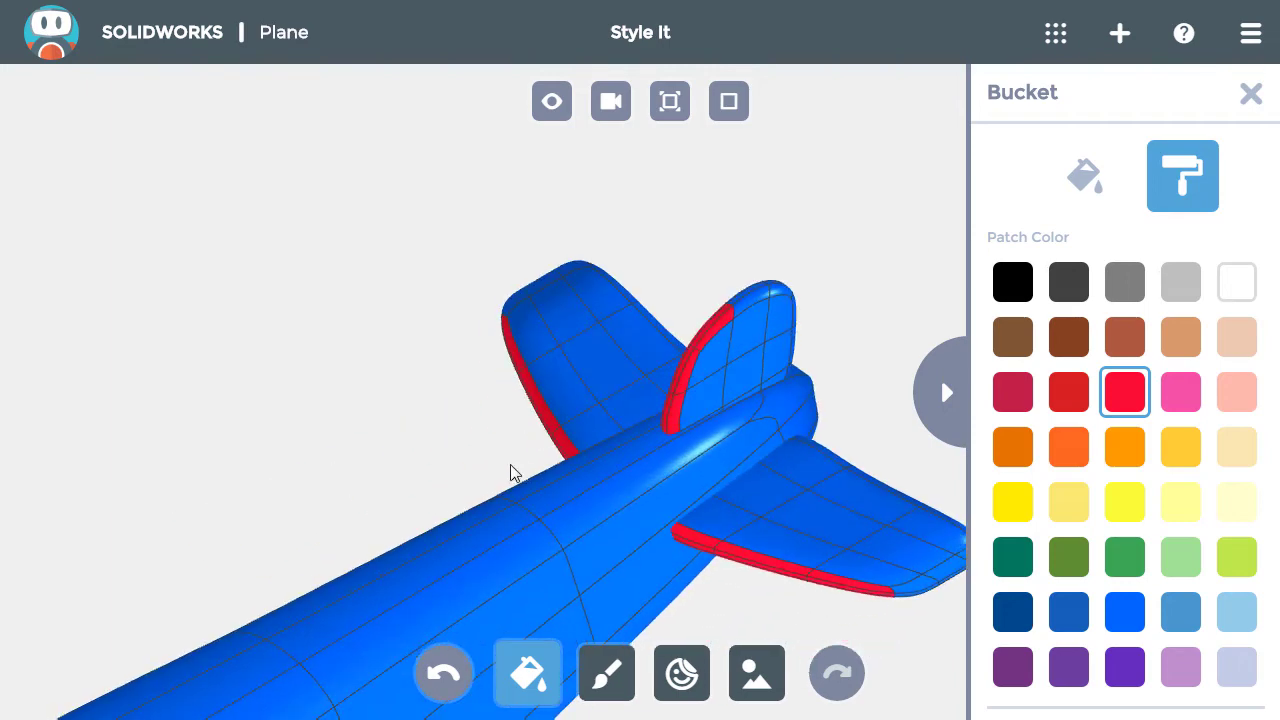
pyautogui.click(733, 380)
pyautogui.moveTo(719, 384); pyautogui.dragTo(383, 600, button='right')
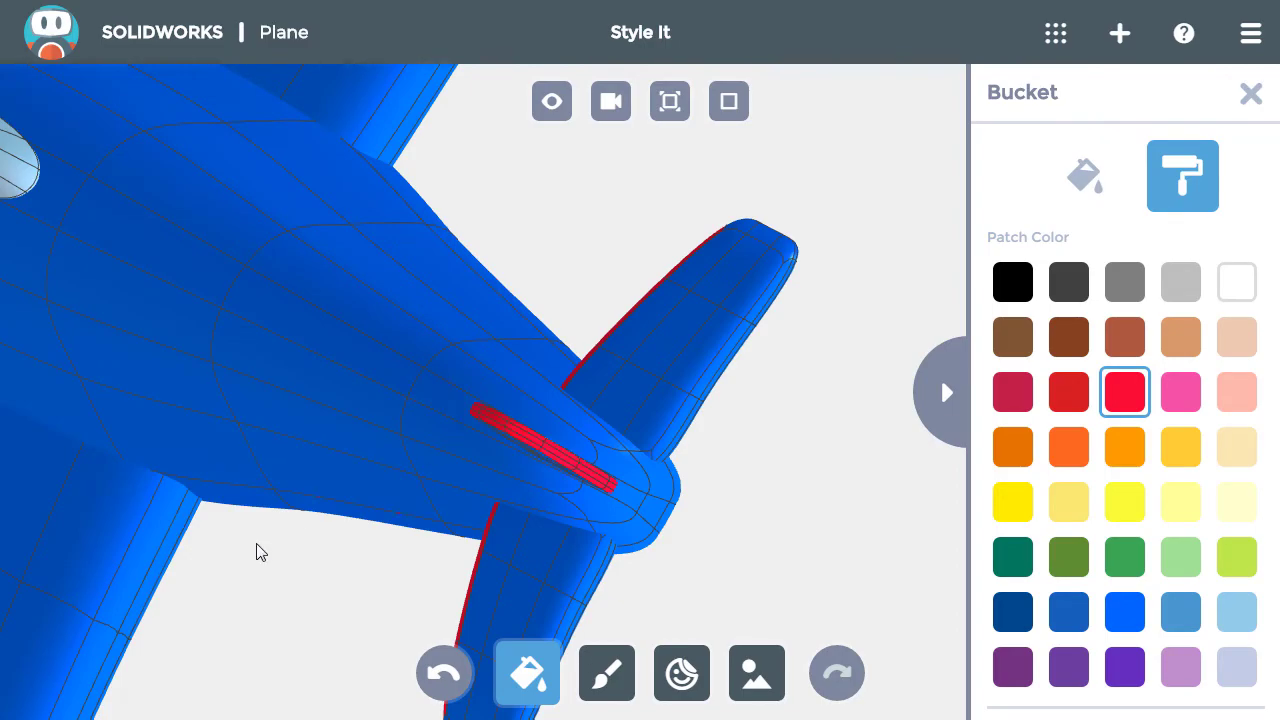
# Step: Paint a bright red ring of patches around the front end of each gray pod under the wings
pyautogui.moveTo(257, 545); pyautogui.dragTo(516, 343)
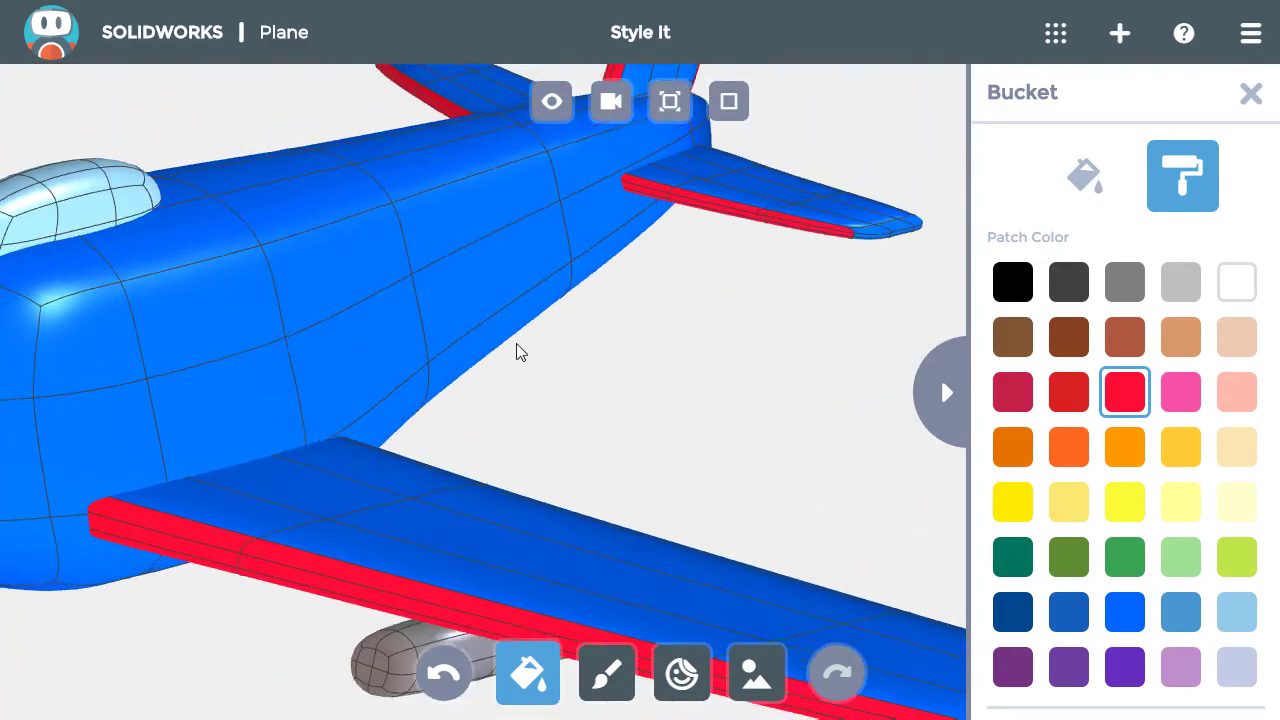
pyautogui.scroll(-4, 516, 343)
pyautogui.moveTo(581, 385); pyautogui.dragTo(626, 431, button='right')
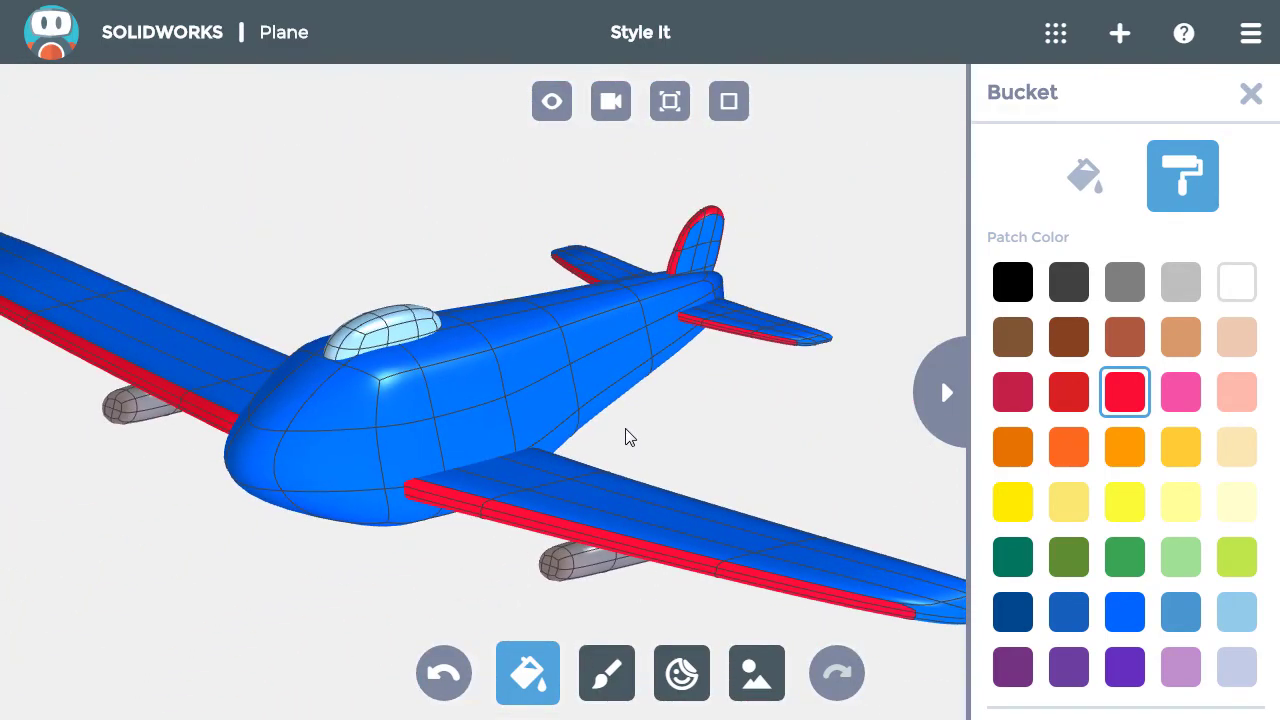
pyautogui.click(563, 556)
pyautogui.moveTo(563, 557)
pyautogui.mouseDown()
pyautogui.moveTo(564, 575)
pyautogui.moveTo(548, 577)
pyautogui.mouseUp()
pyautogui.moveTo(540, 572); pyautogui.dragTo(620, 562, button='middle')
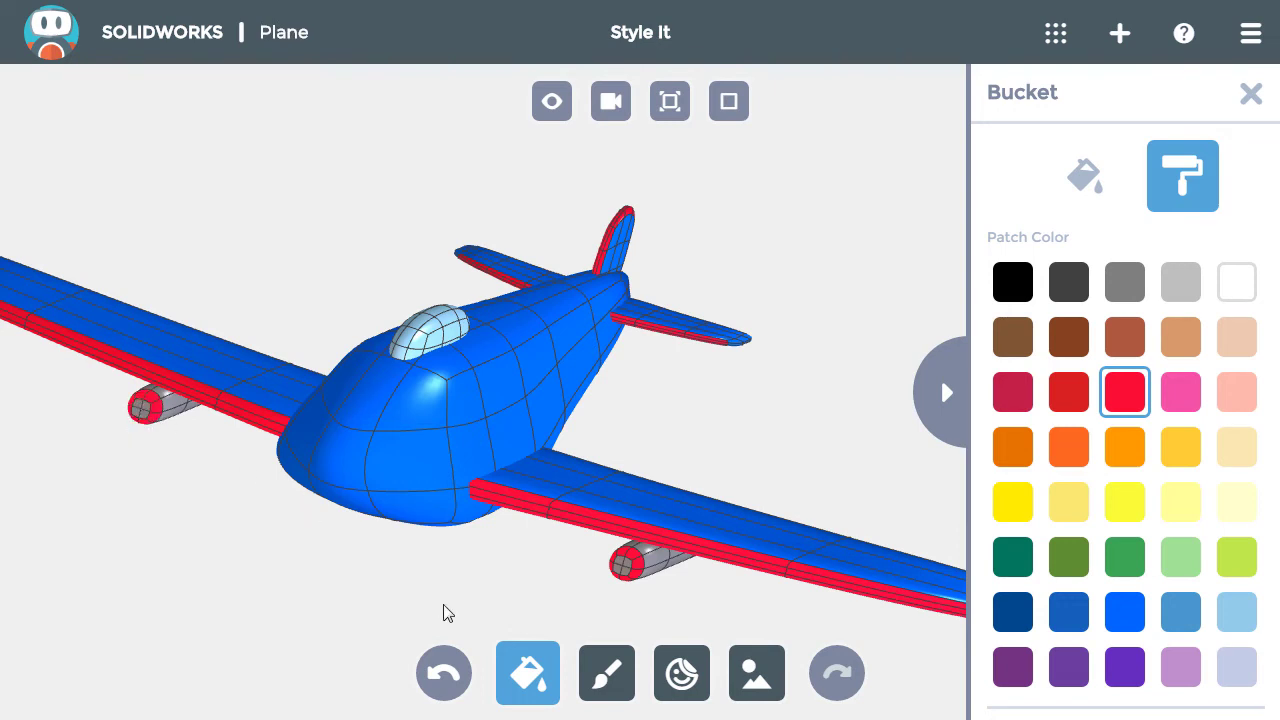
pyautogui.moveTo(443, 604); pyautogui.dragTo(454, 634)
pyautogui.scroll(-3, 522, 558)
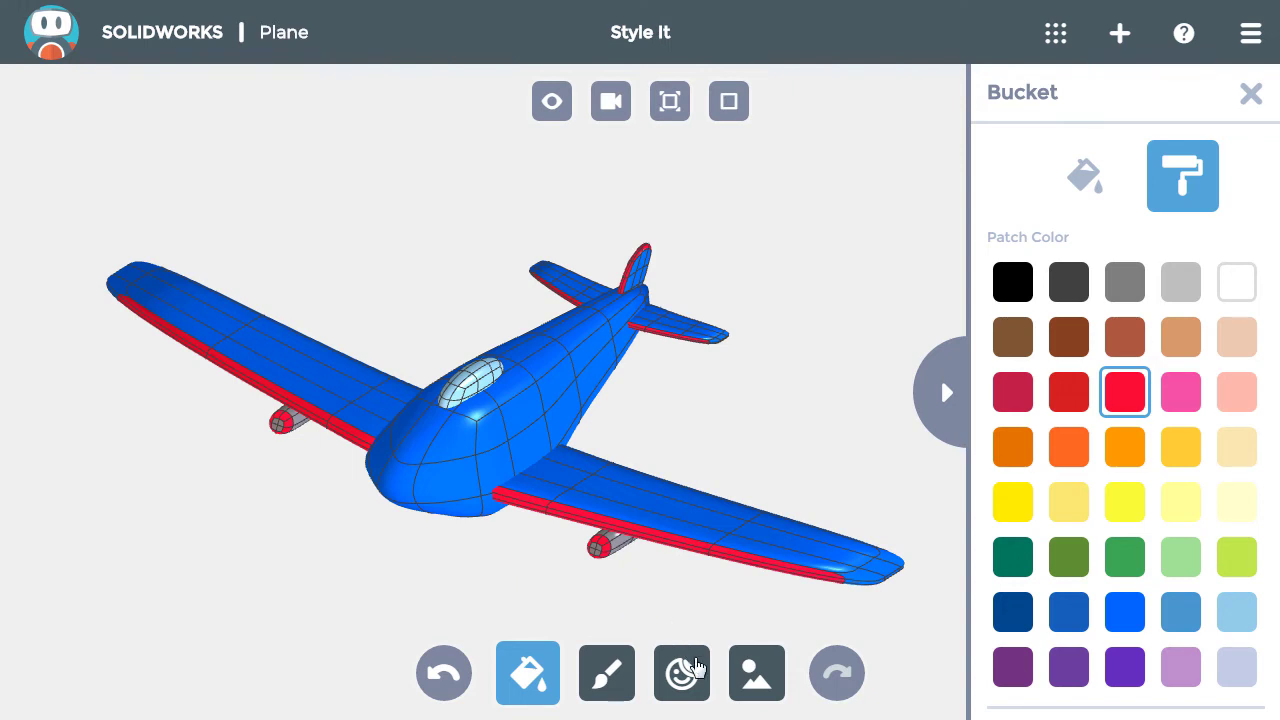
# Step: Place the shield-shaped sample sticker with a vertical line on both sides of the tail fin
pyautogui.click(699, 689)
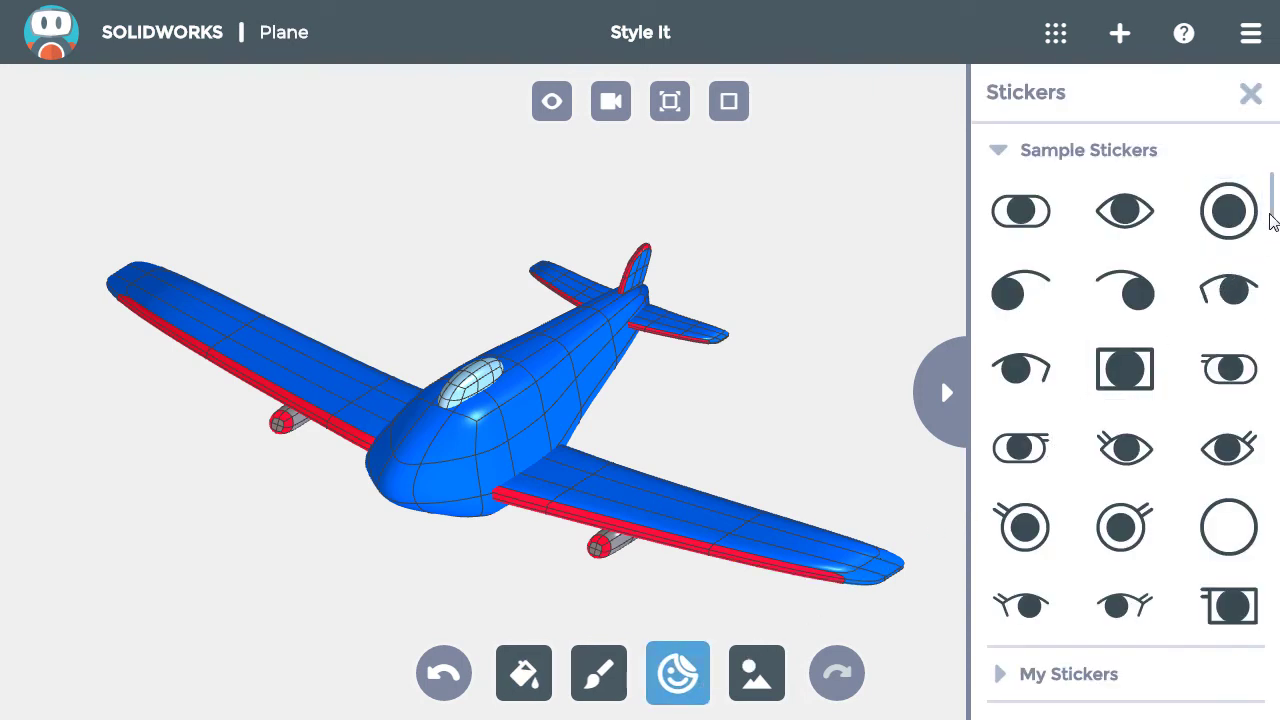
pyautogui.moveTo(1272, 222); pyautogui.dragTo(1277, 461)
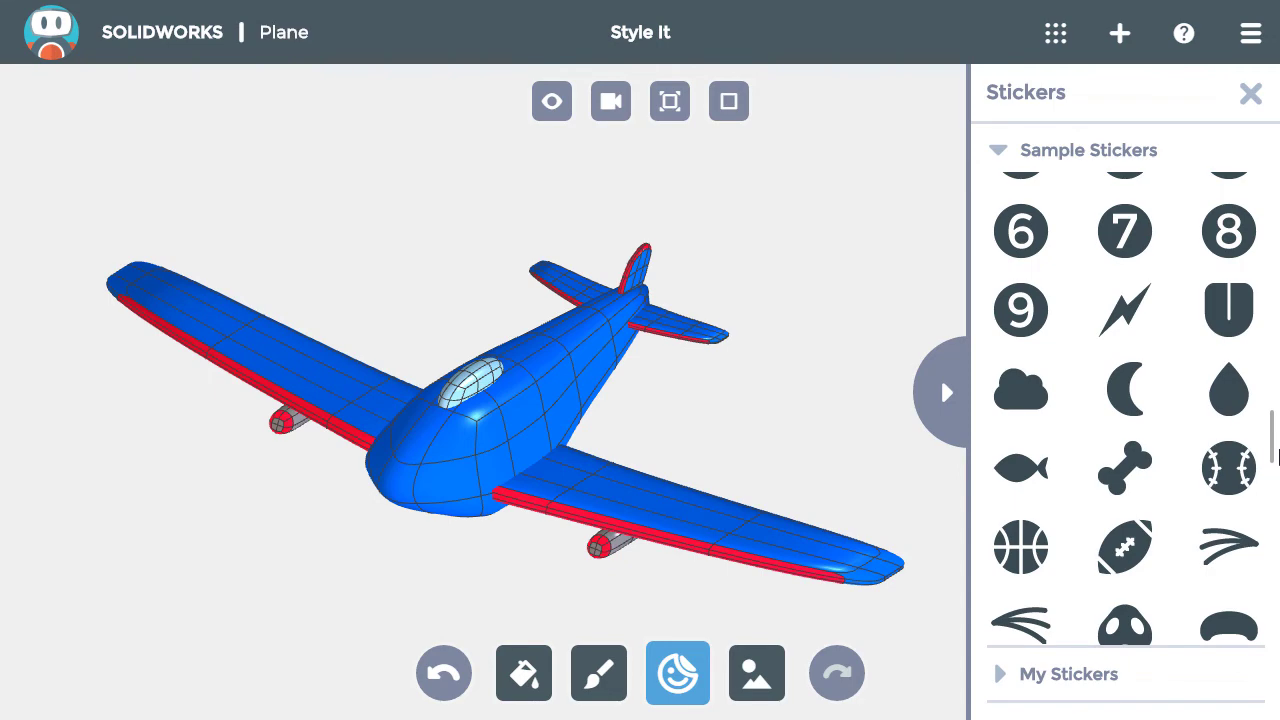
pyautogui.click(1228, 310)
pyautogui.moveTo(751, 436); pyautogui.dragTo(669, 421)
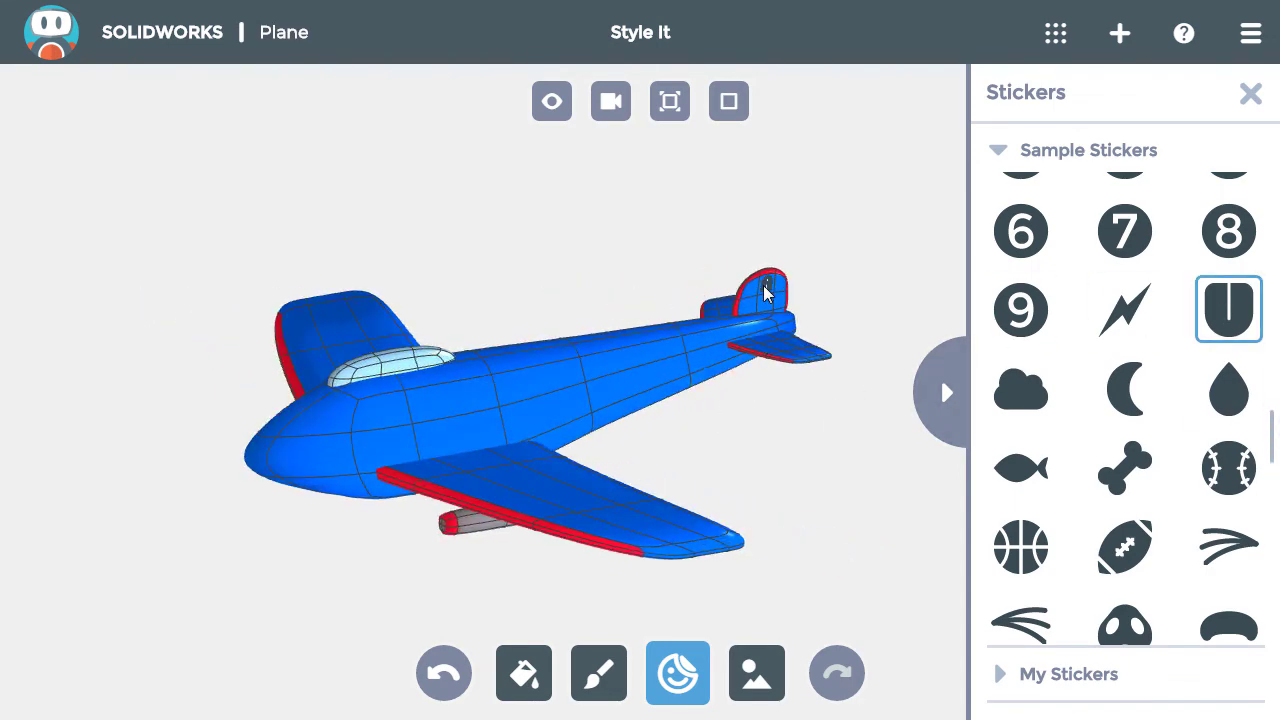
pyautogui.moveTo(640, 294); pyautogui.dragTo(723, 326)
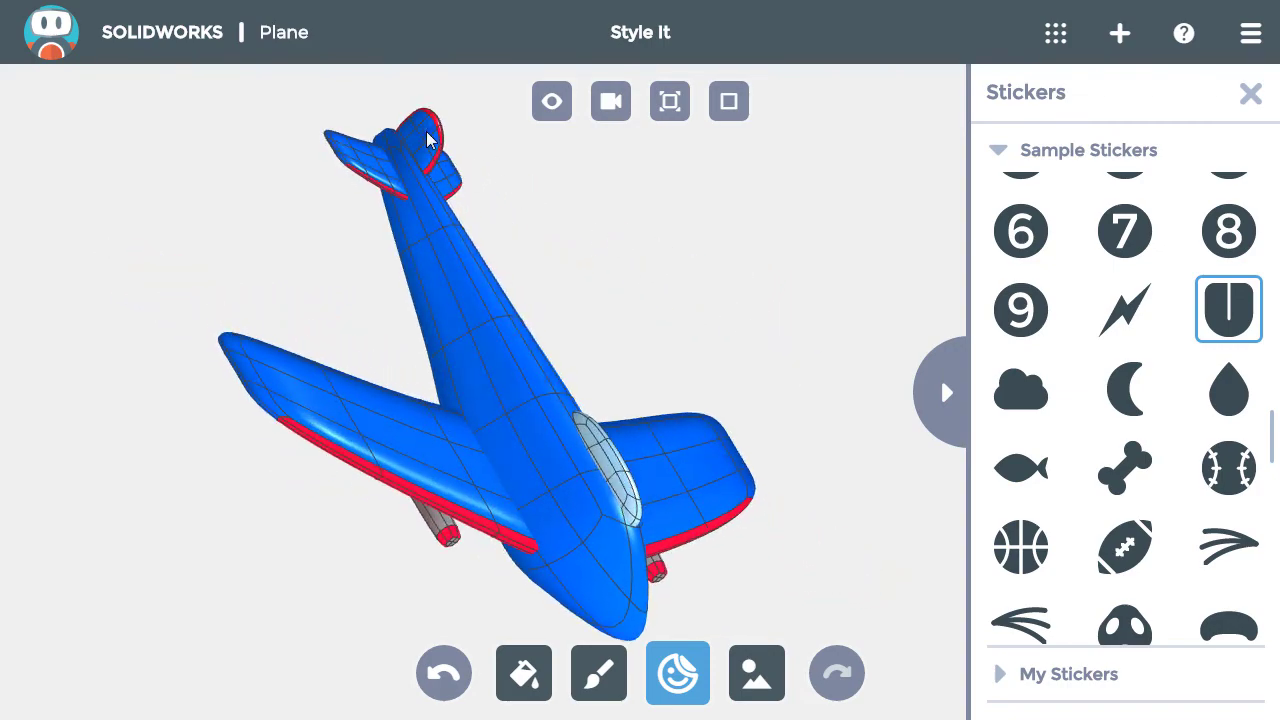
# Step: Place the same shield-shaped sticker on both sides of the fuselage beside the cockpit and finish adding stickers
pyautogui.moveTo(697, 371); pyautogui.dragTo(547, 295)
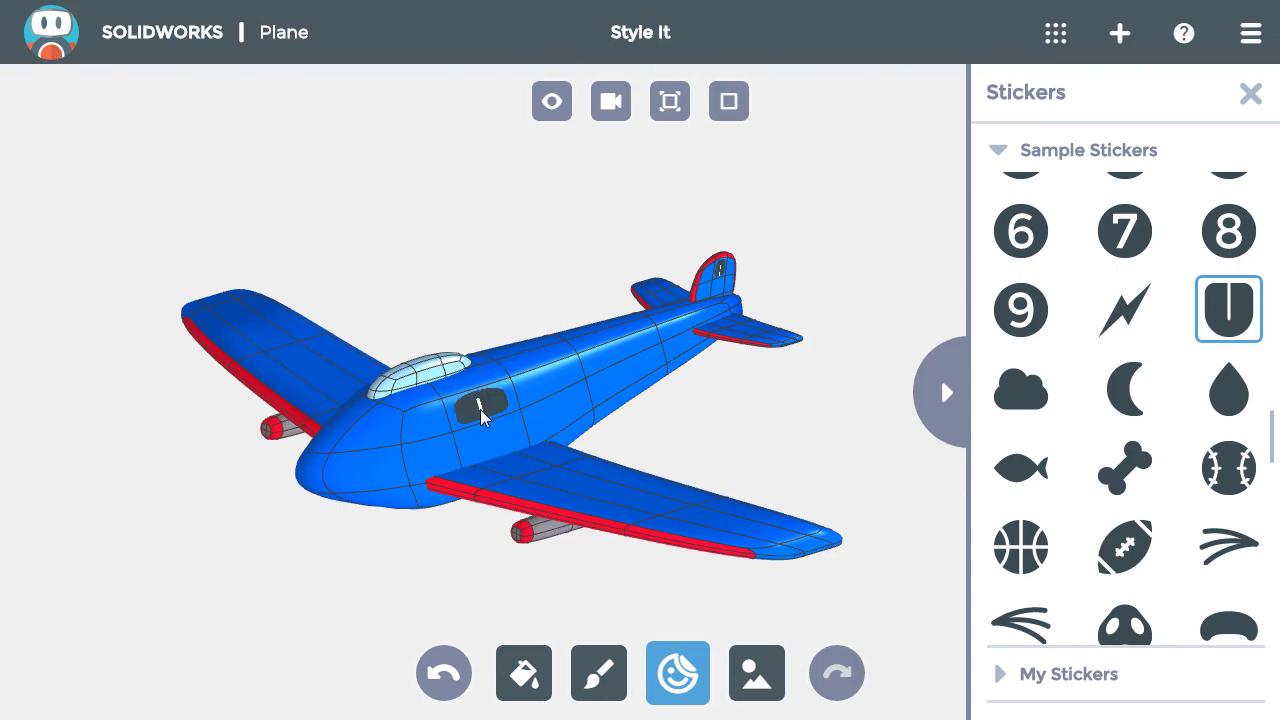
pyautogui.moveTo(372, 388); pyautogui.dragTo(502, 432, button='middle')
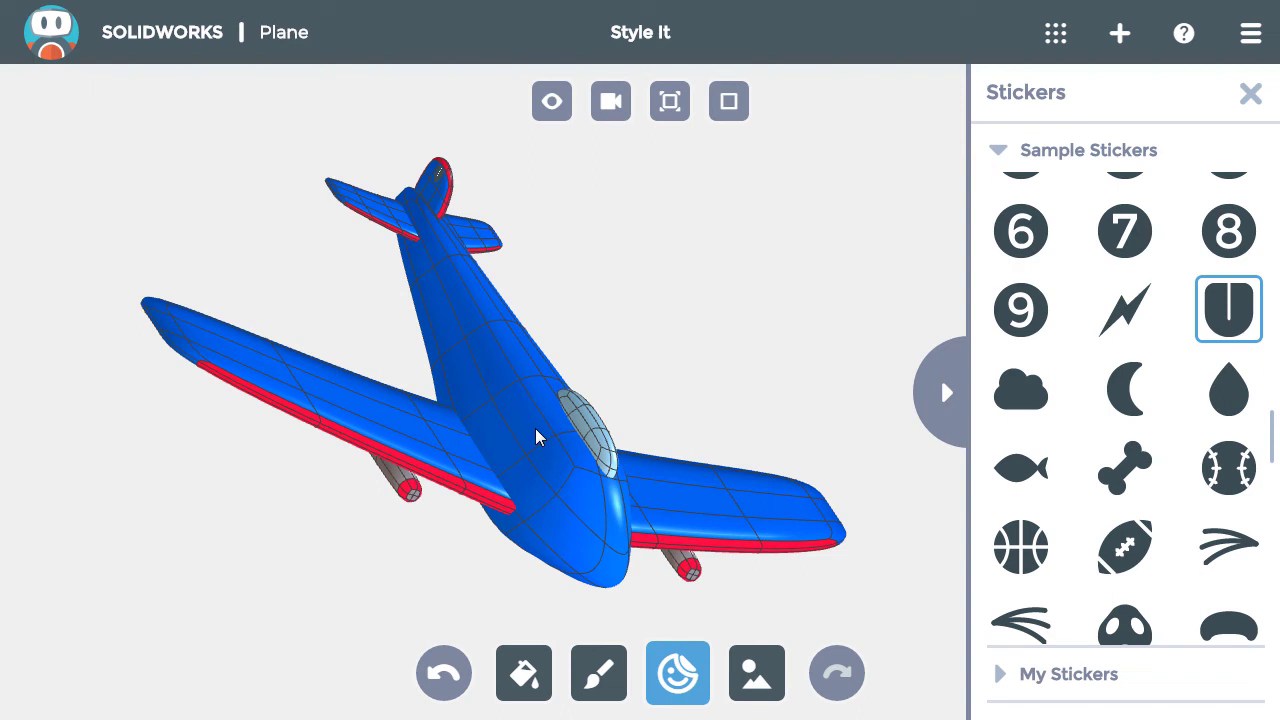
pyautogui.click(536, 437)
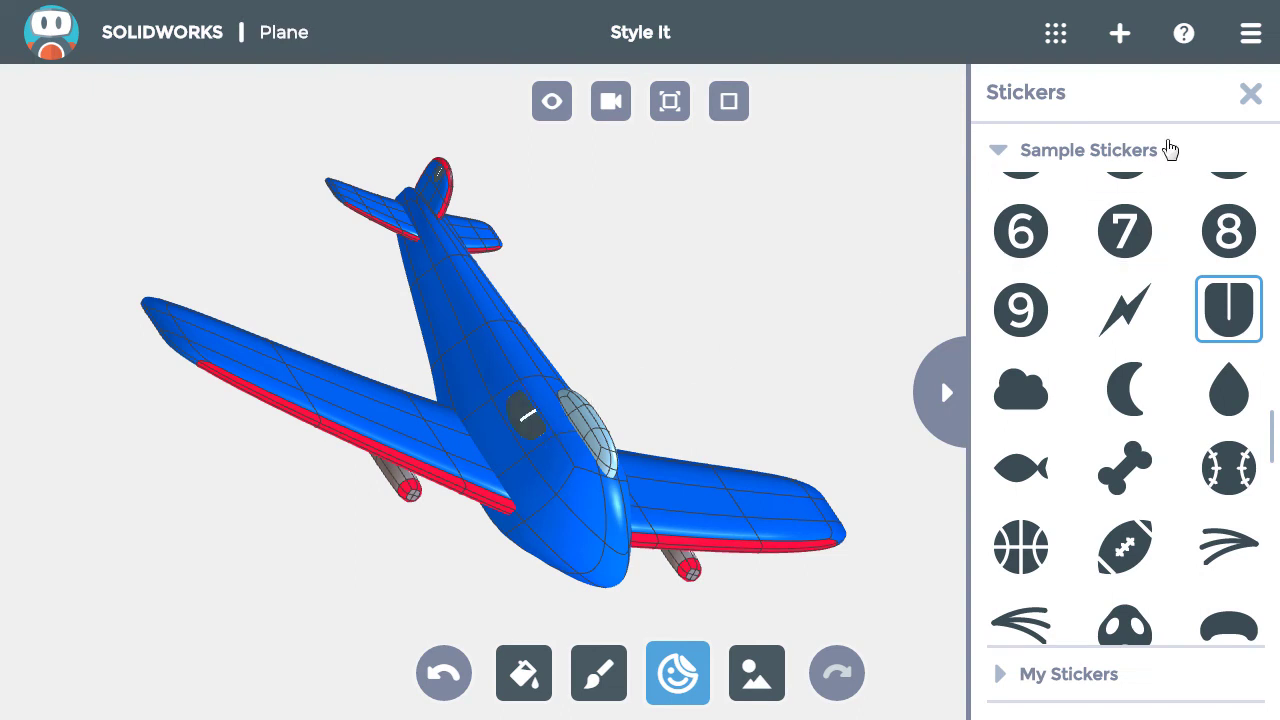
pyautogui.click(1250, 93)
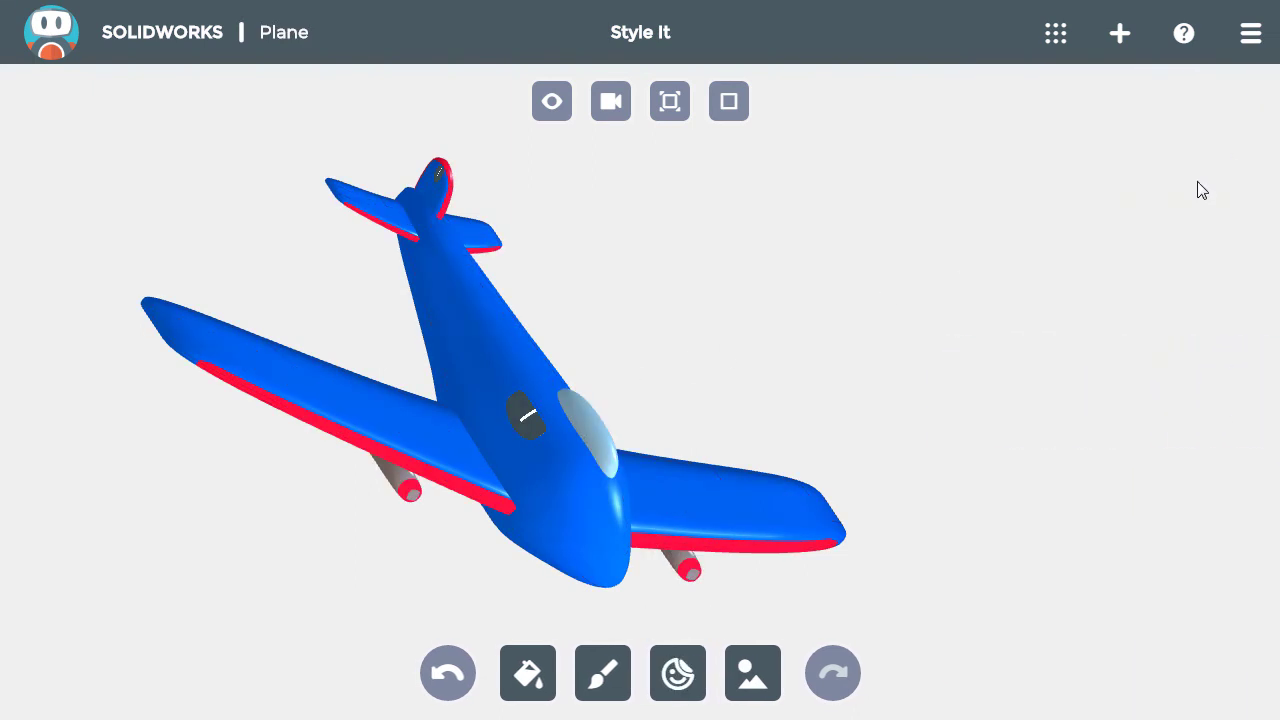
# Step: Rotate the sticker on the fuselage side about half a turn so its rounded end points down
pyautogui.moveTo(874, 357); pyautogui.dragTo(724, 318)
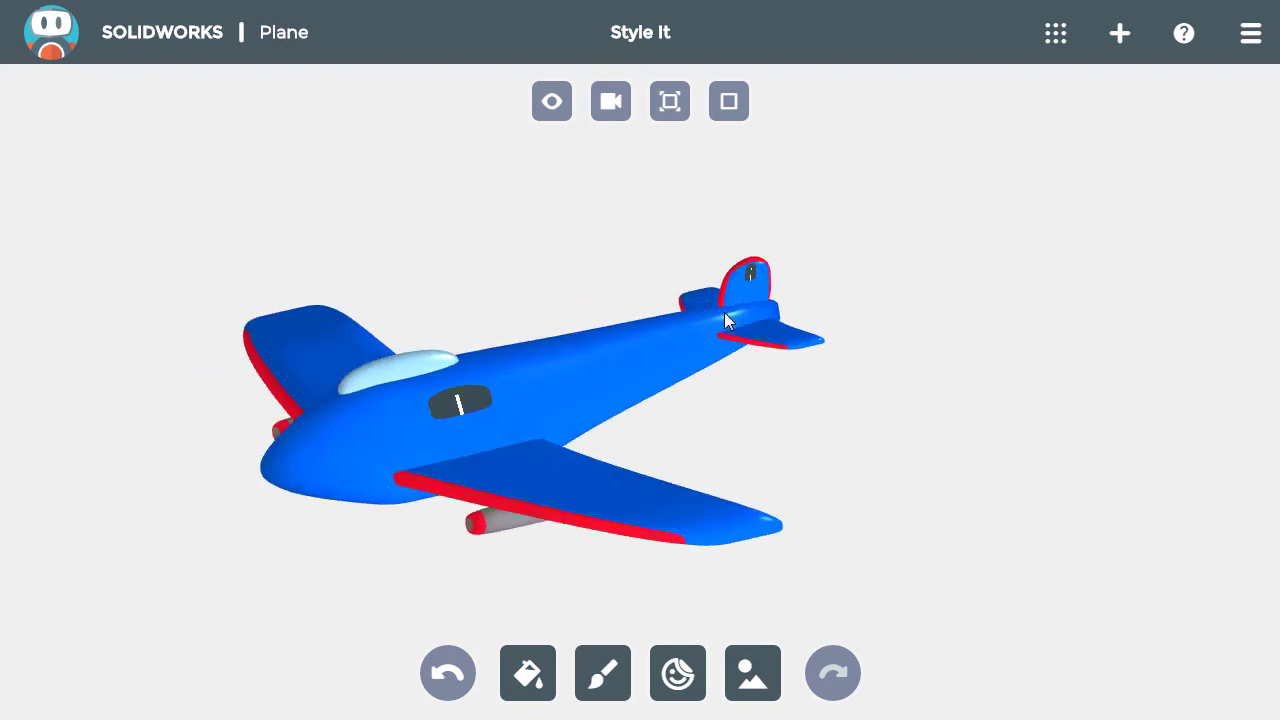
pyautogui.click(474, 400)
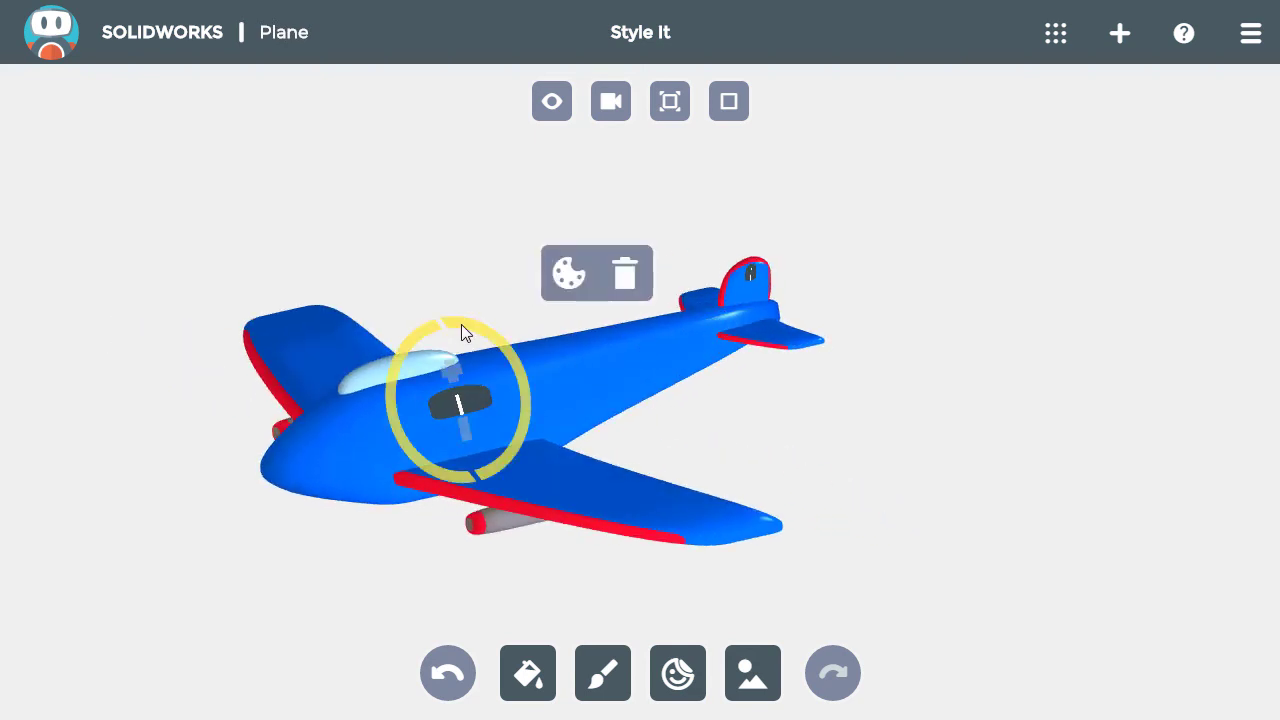
pyautogui.moveTo(461, 330); pyautogui.dragTo(454, 477)
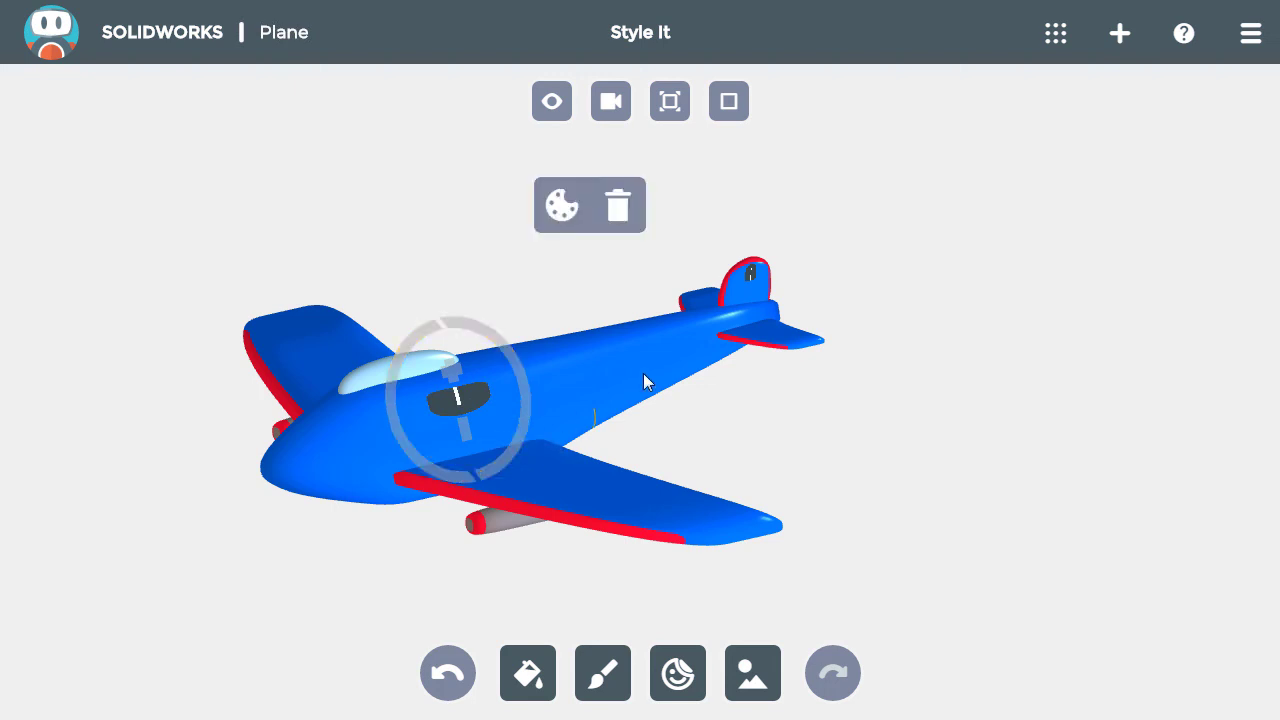
# Step: Rotate the sticker on the tail fin about half a turn and deselect it
pyautogui.click(755, 275)
pyautogui.moveTo(766, 197); pyautogui.dragTo(726, 327)
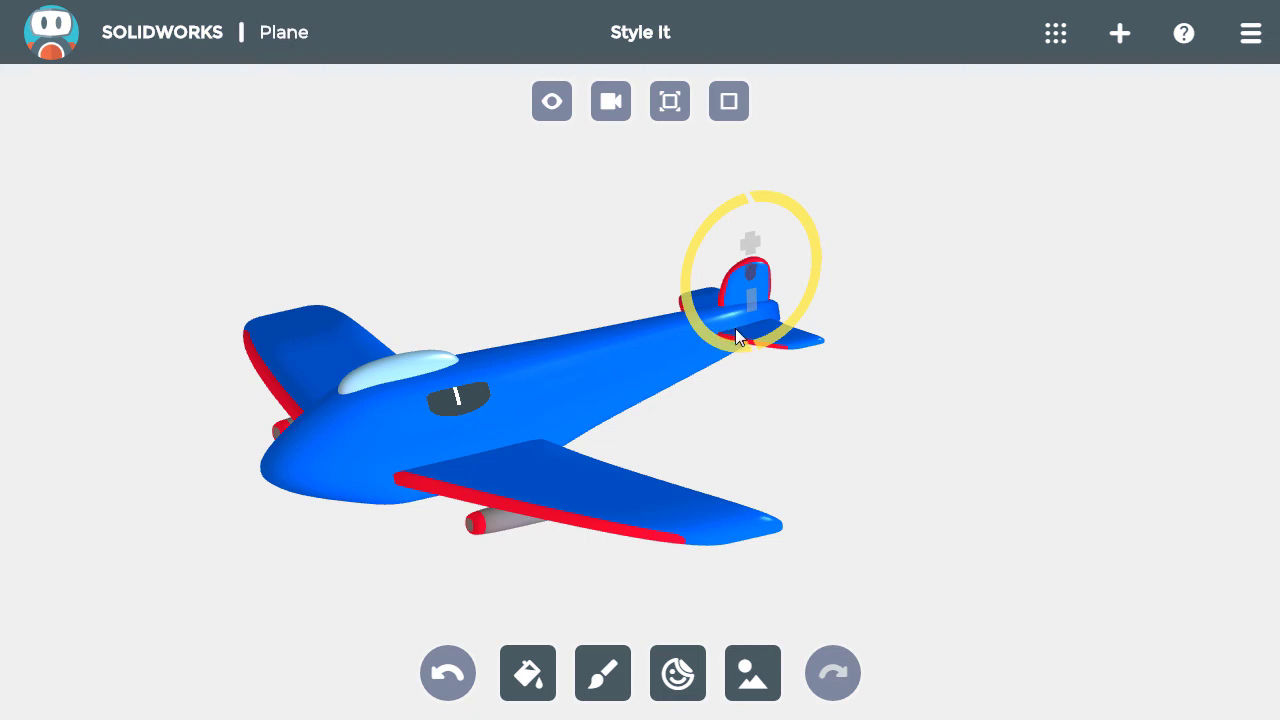
pyautogui.moveTo(731, 331); pyautogui.dragTo(731, 331)
pyautogui.click(772, 437)
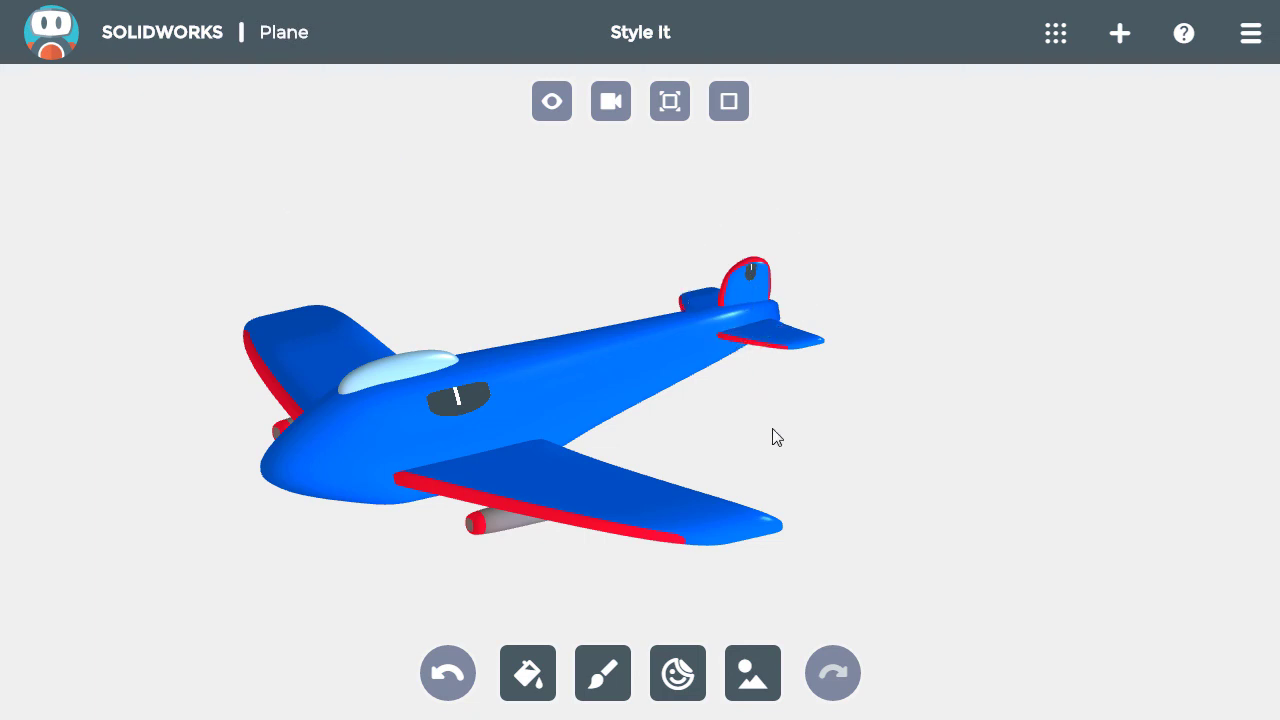